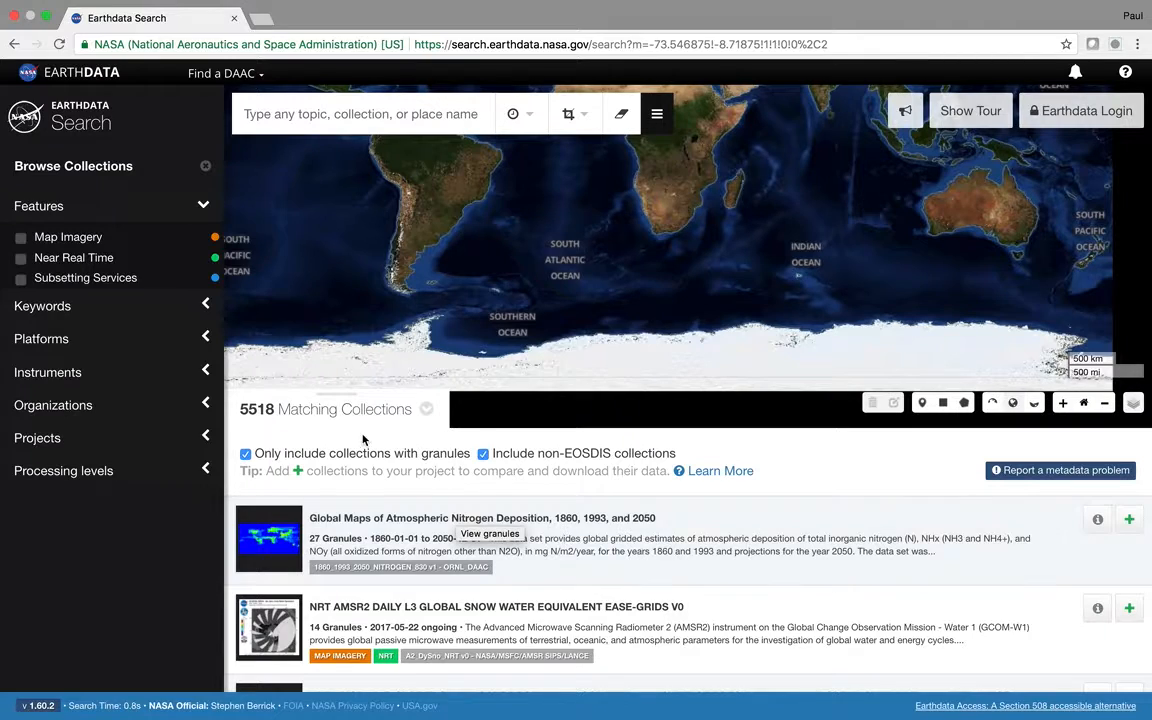
Zoom the map in on Angola and back out to view Africa and the Indian Ocean.
mouse_move(337, 391)
mouse_down()
mouse_move(337, 430)
mouse_move(335, 378)
mouse_move(337, 401)
mouse_move(337, 391)
mouse_up()
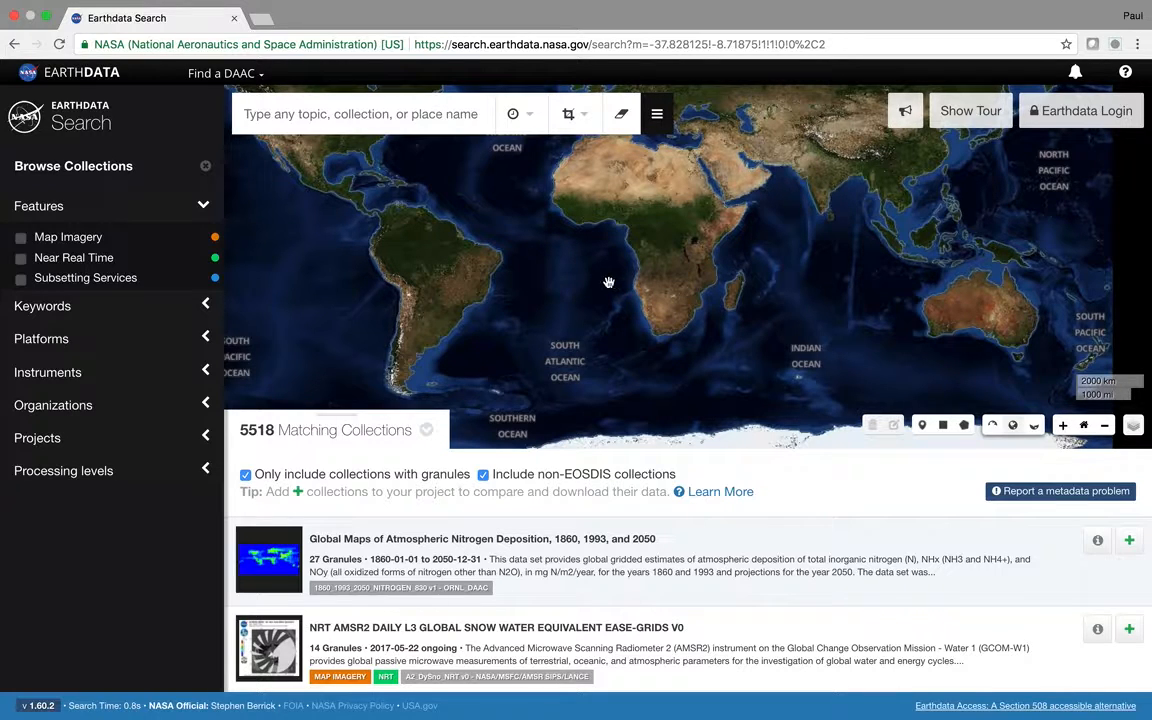
scroll(580, 248, up, 1)
scroll(640, 273, up, 2)
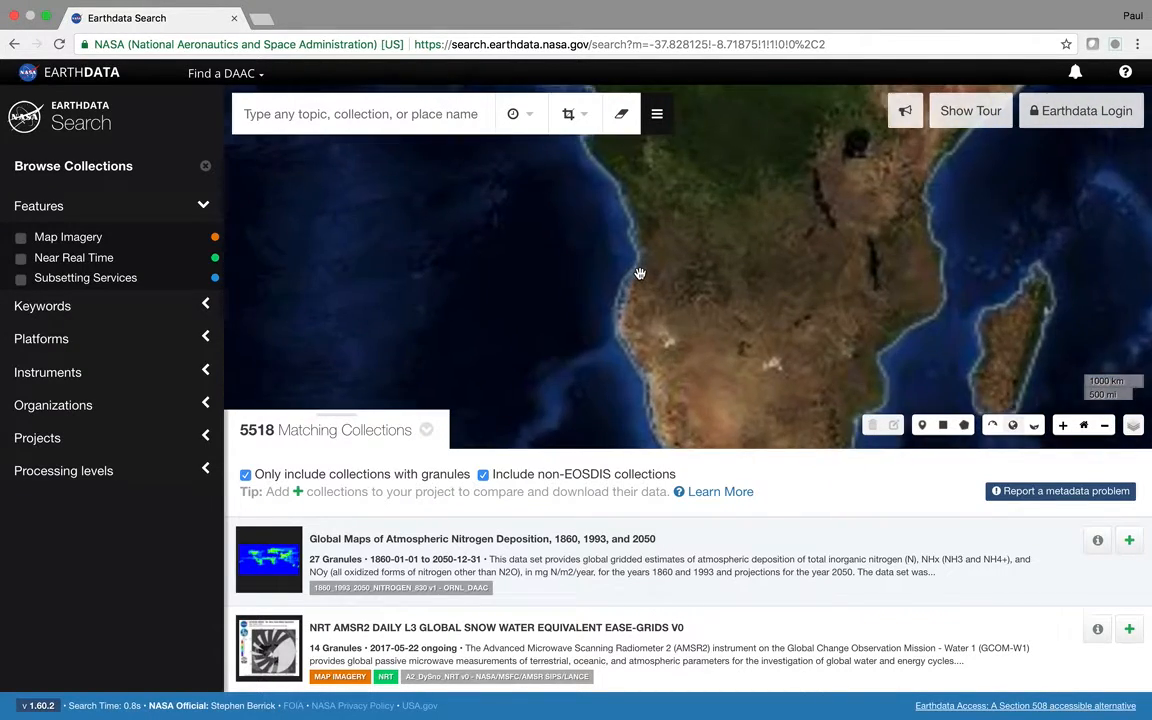
scroll(597, 280, down, 1)
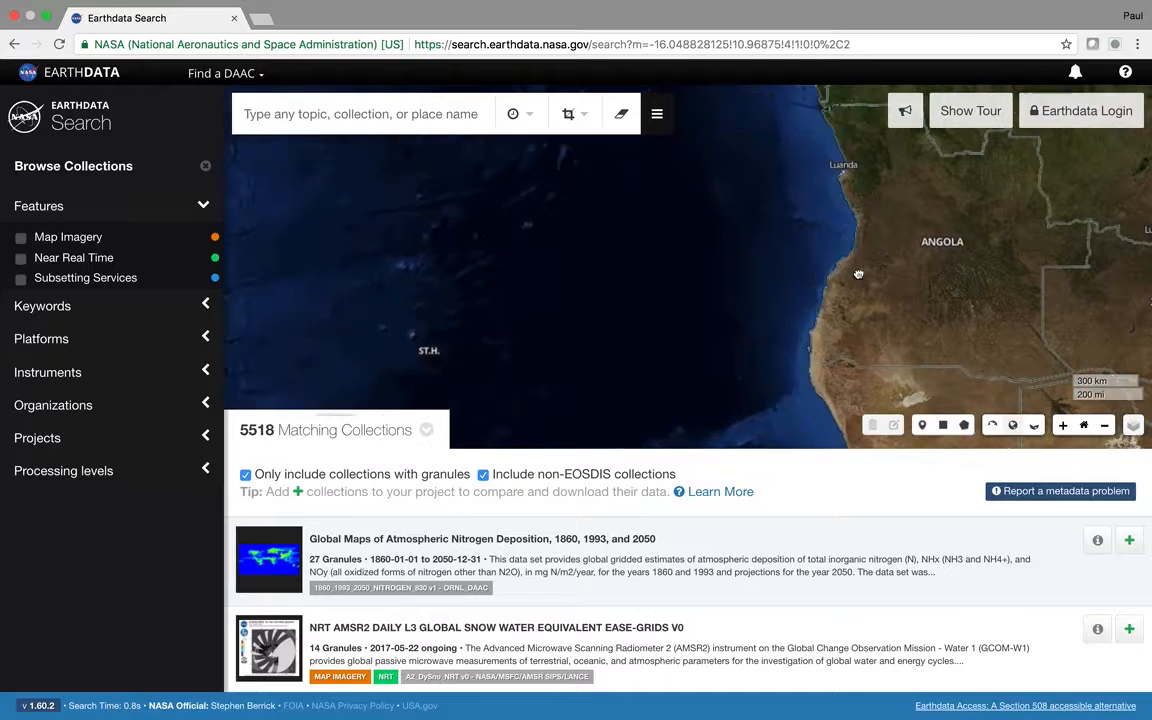
scroll(690, 272, up, 1)
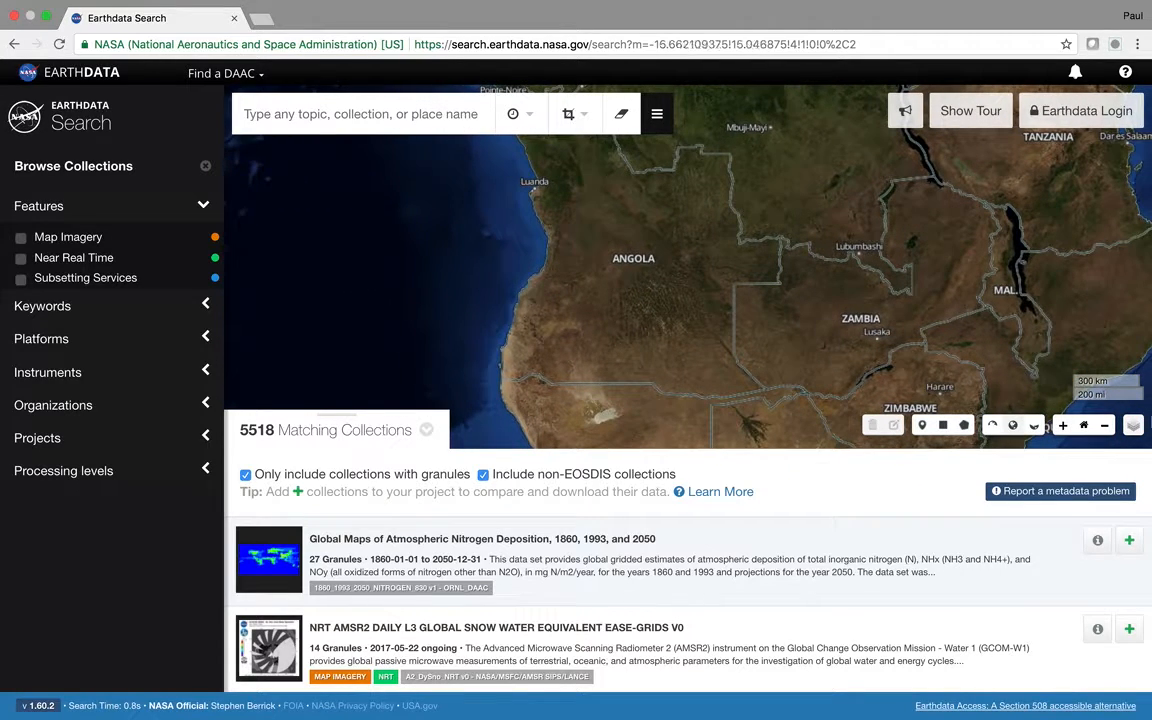
click(1105, 427)
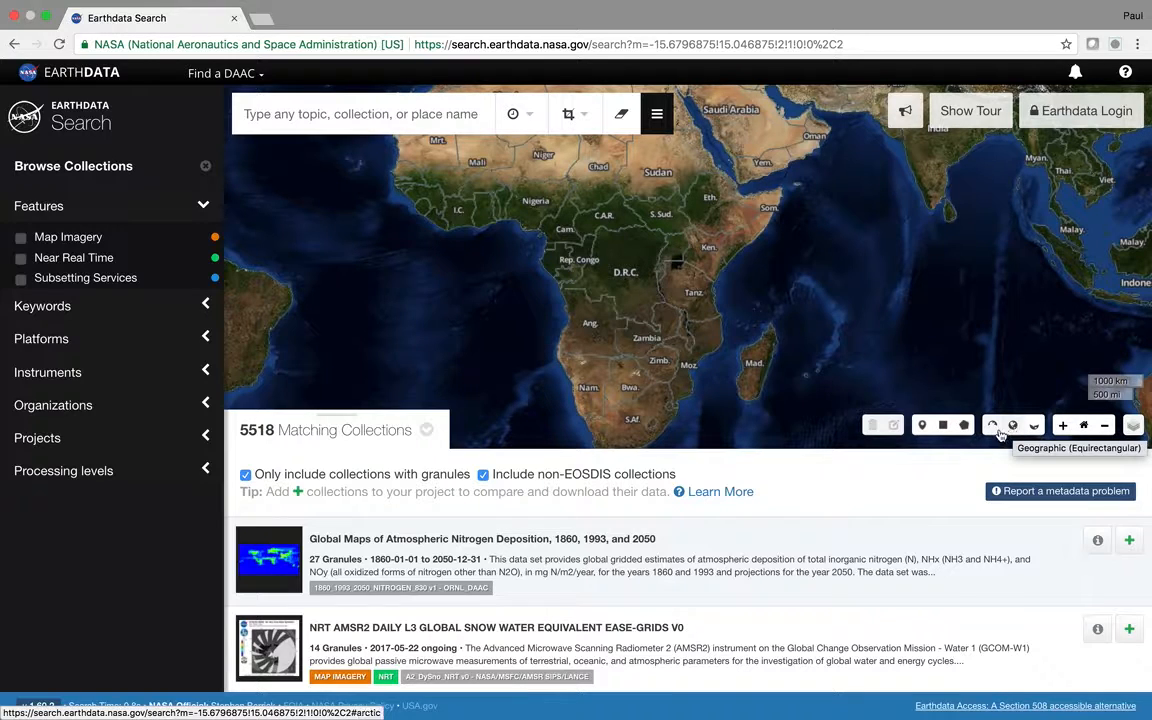
Preview the map in the north polar and South Polar Stereographic projections, and return it to Geographic (Equirectangular).
click(995, 428)
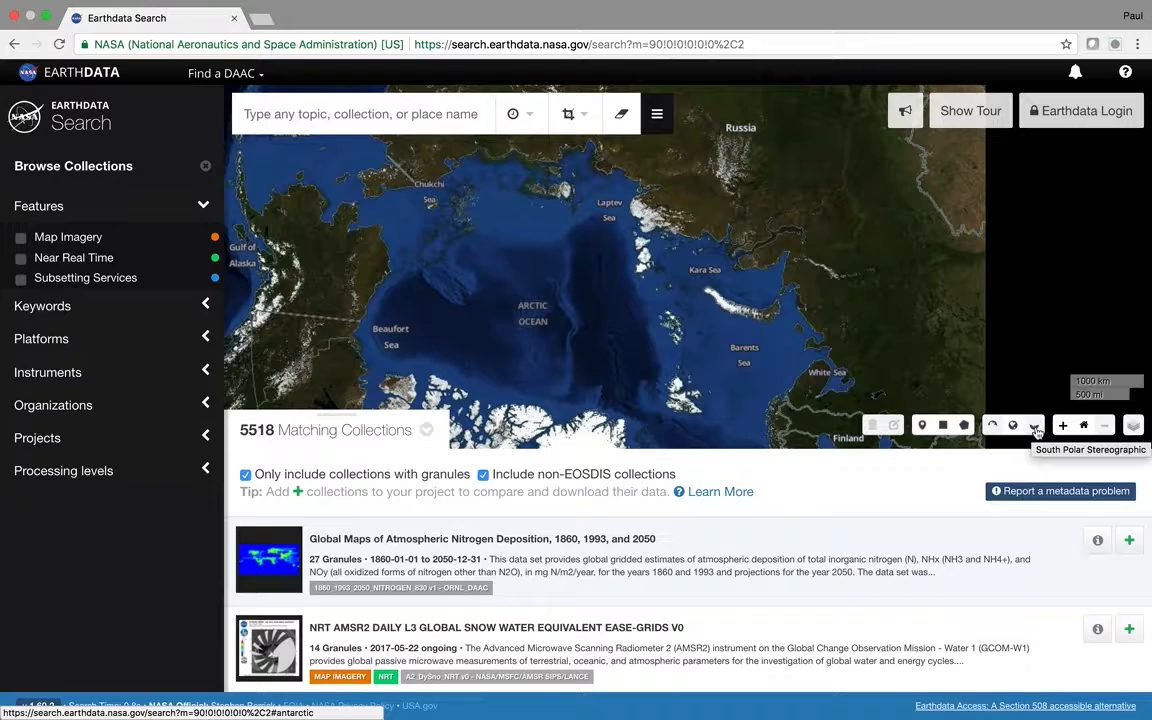
click(1035, 427)
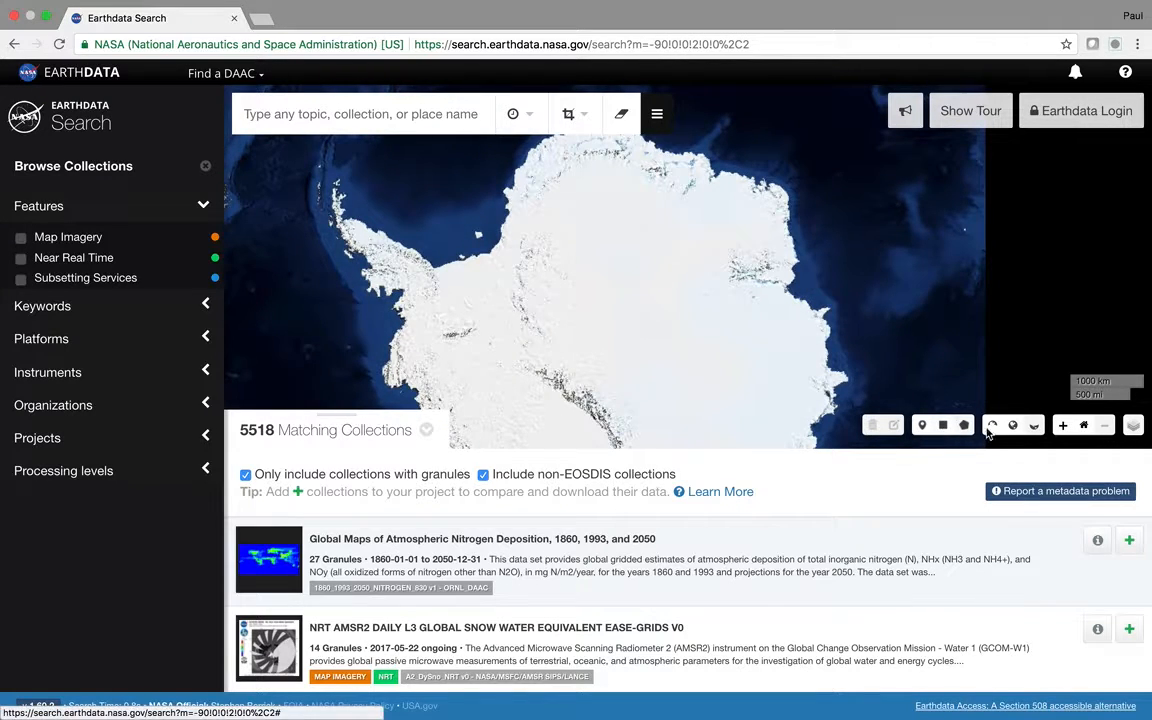
click(1014, 427)
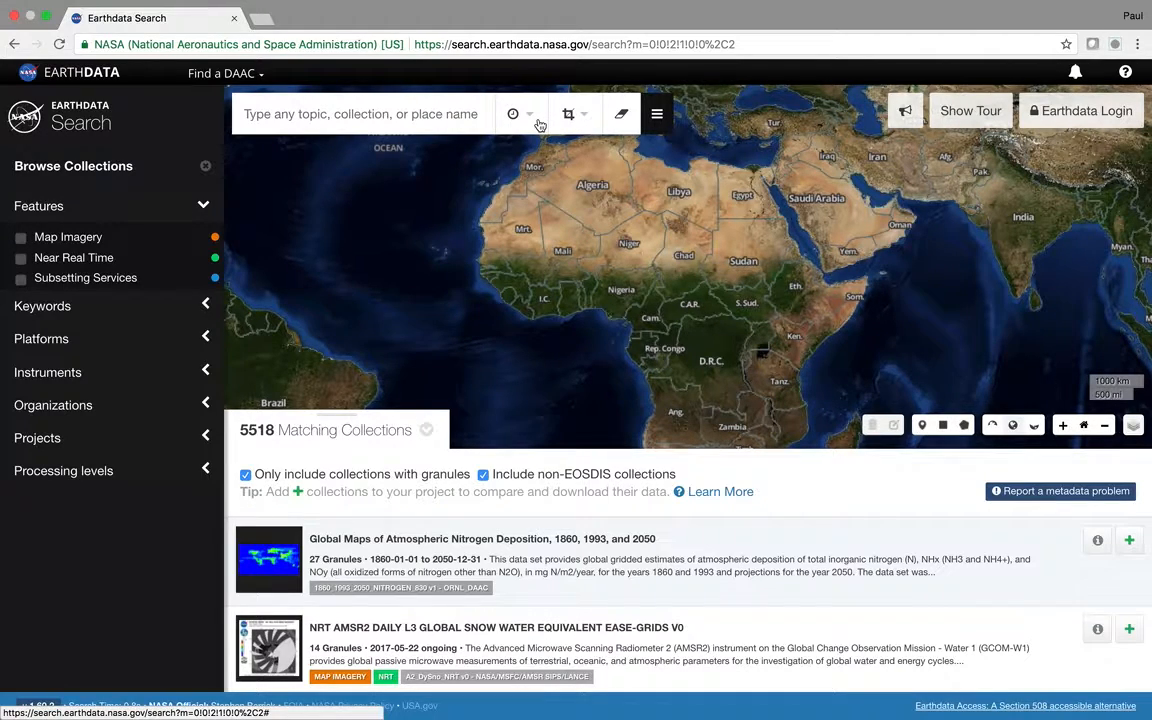
Preview the Corrected Reflectance (True Color) and Land / Water Map base layers, and return to Blue Marble.
mouse_move(1131, 426)
click(981, 441)
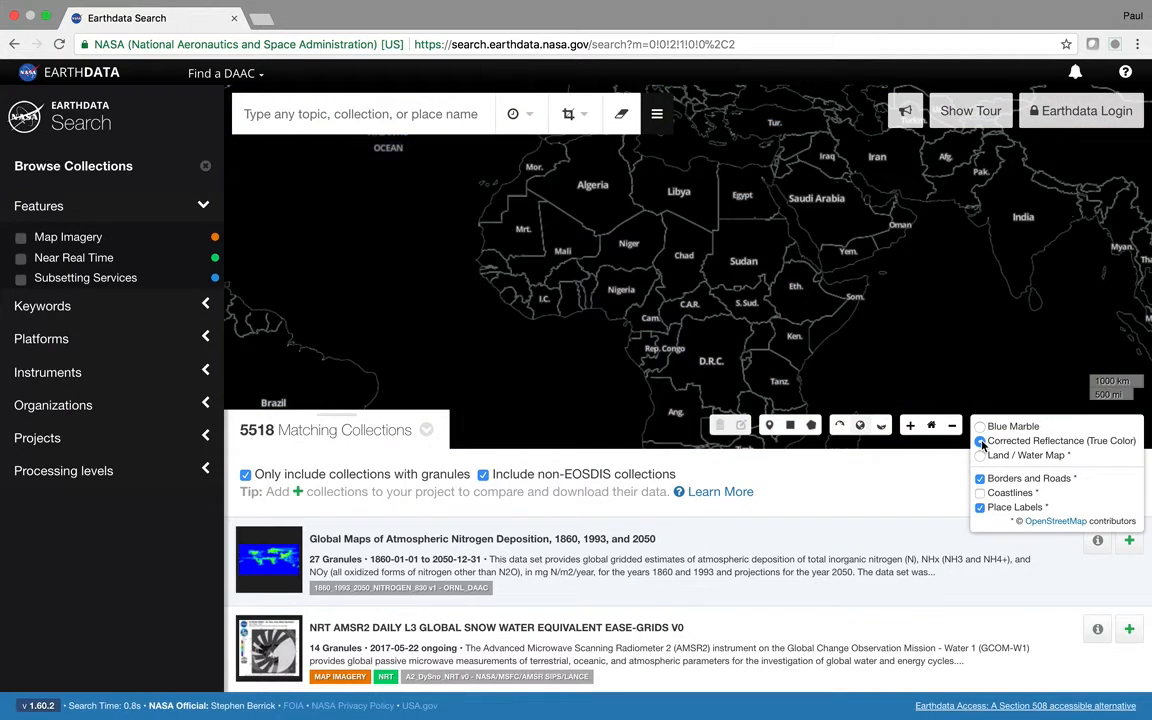
click(981, 456)
click(981, 427)
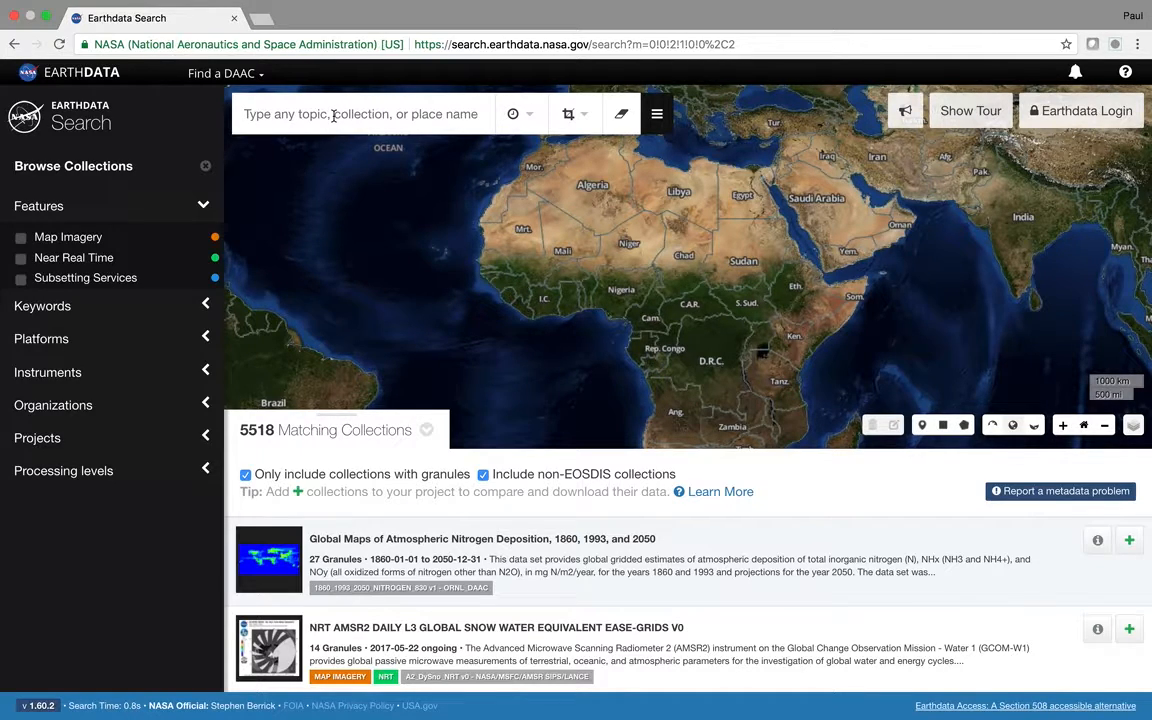
Search the collections for "smap" and set the temporal filter's start date to 2016-03-01.
text(smap)
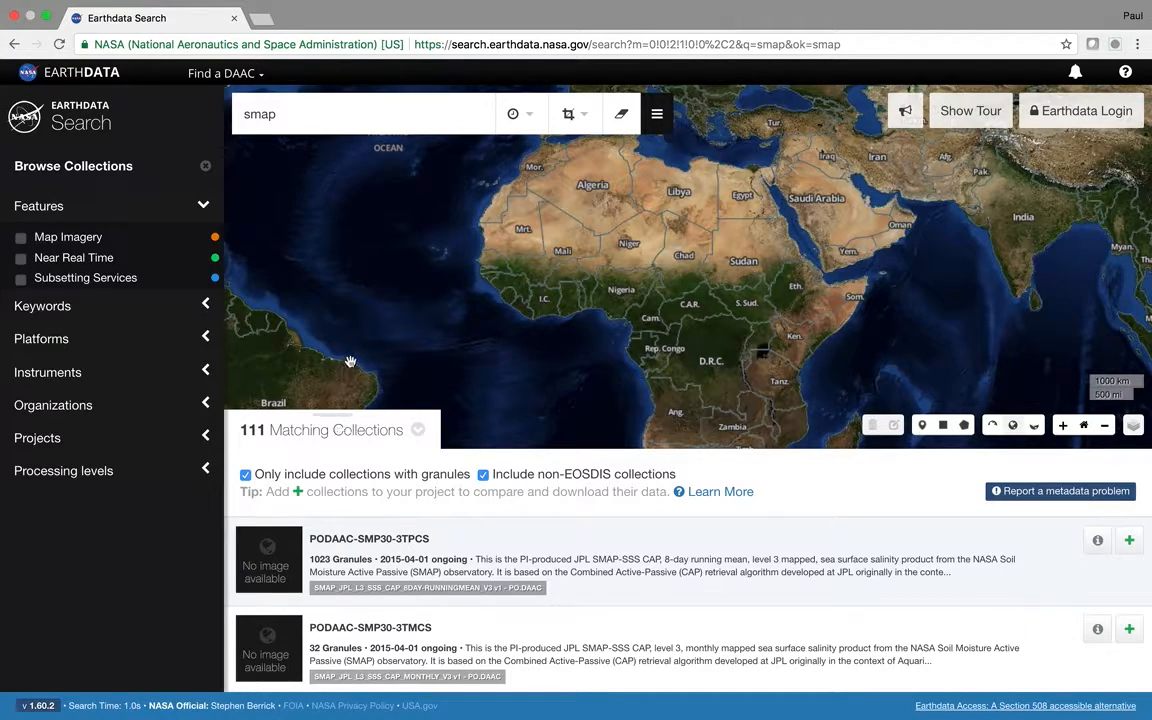
click(532, 119)
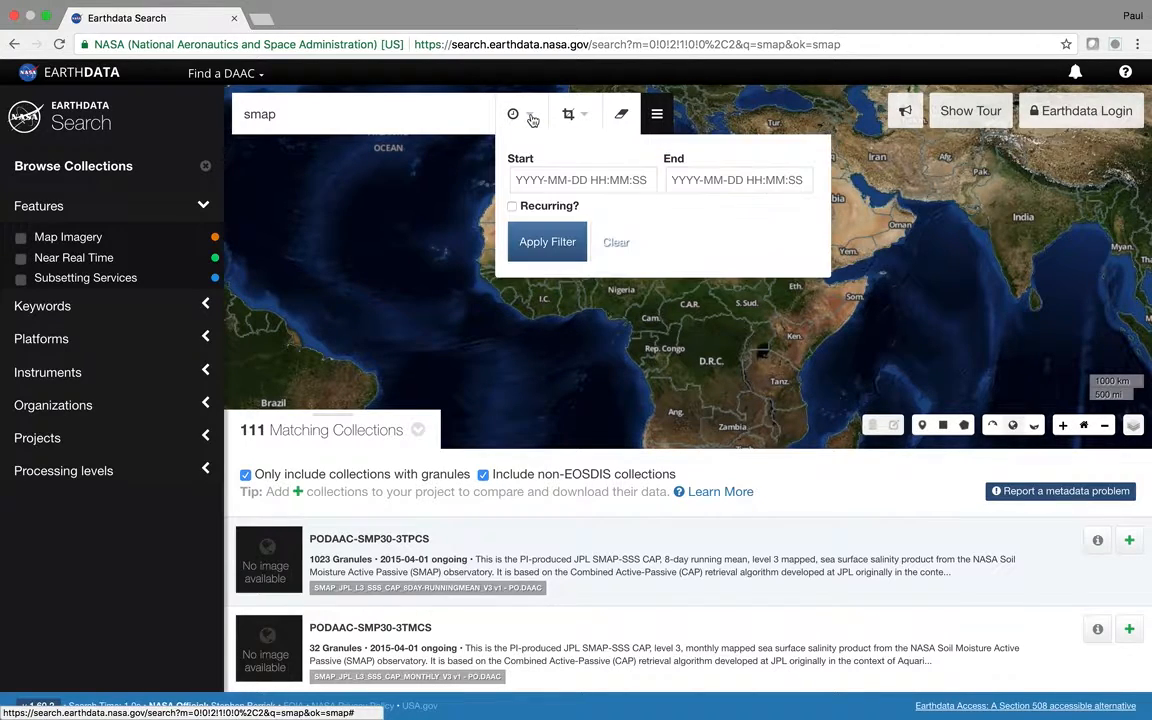
click(537, 180)
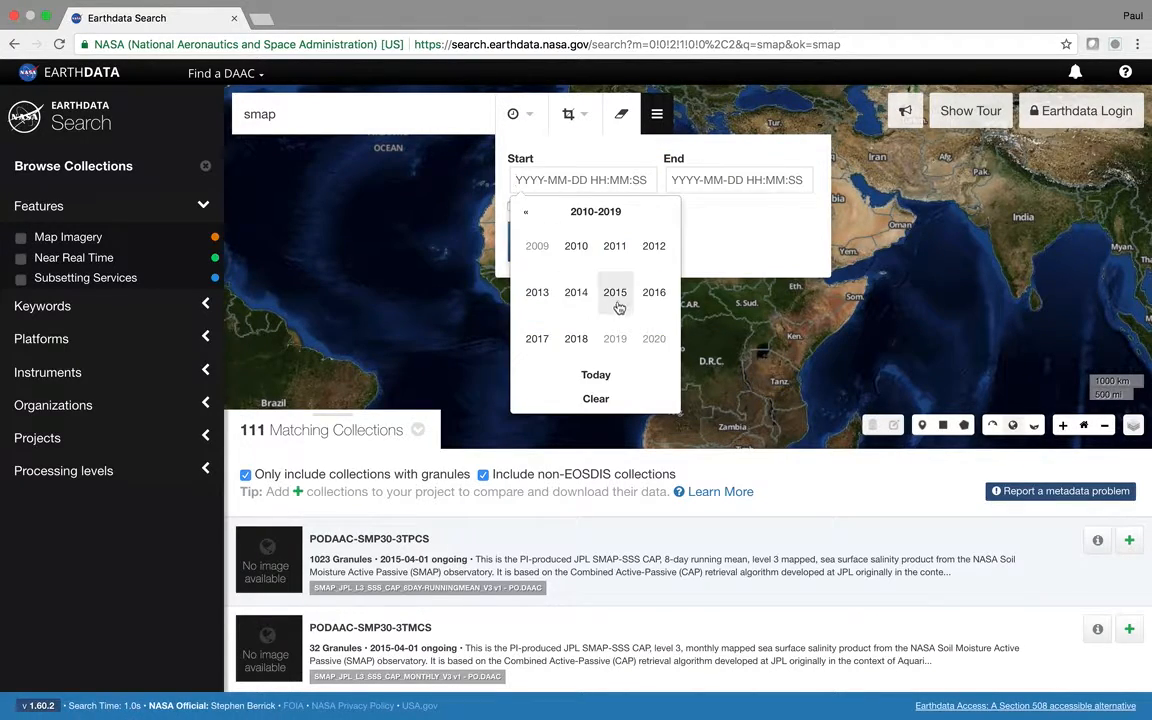
click(654, 294)
click(620, 253)
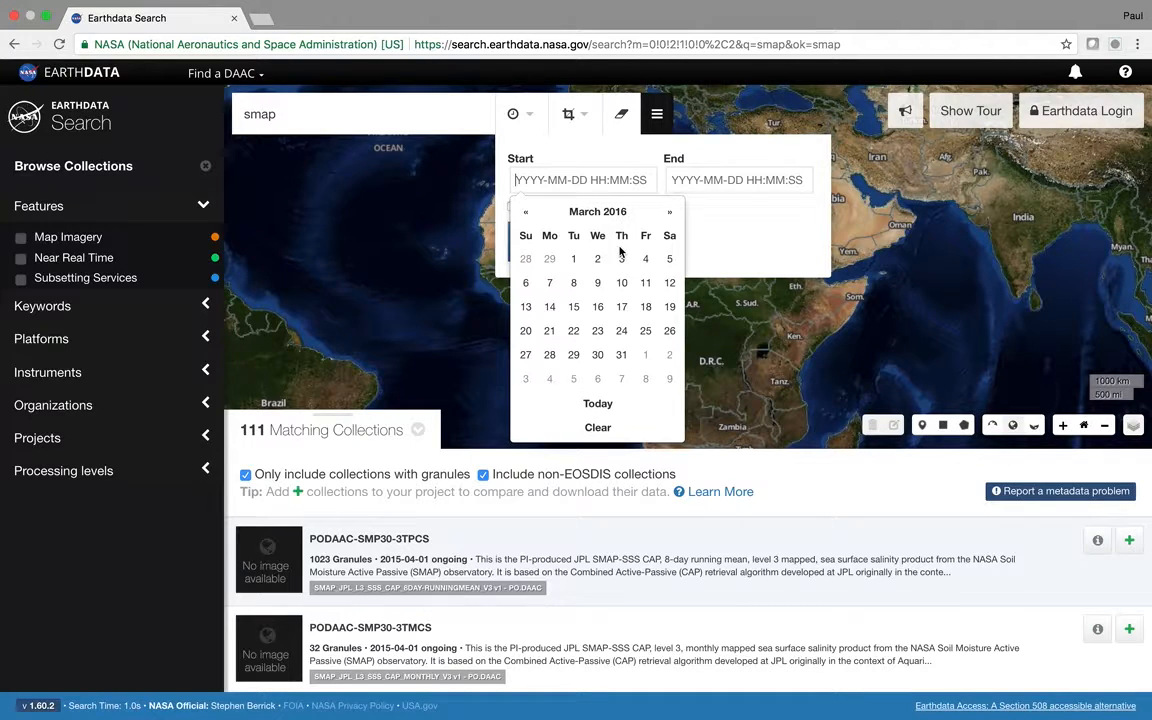
click(575, 258)
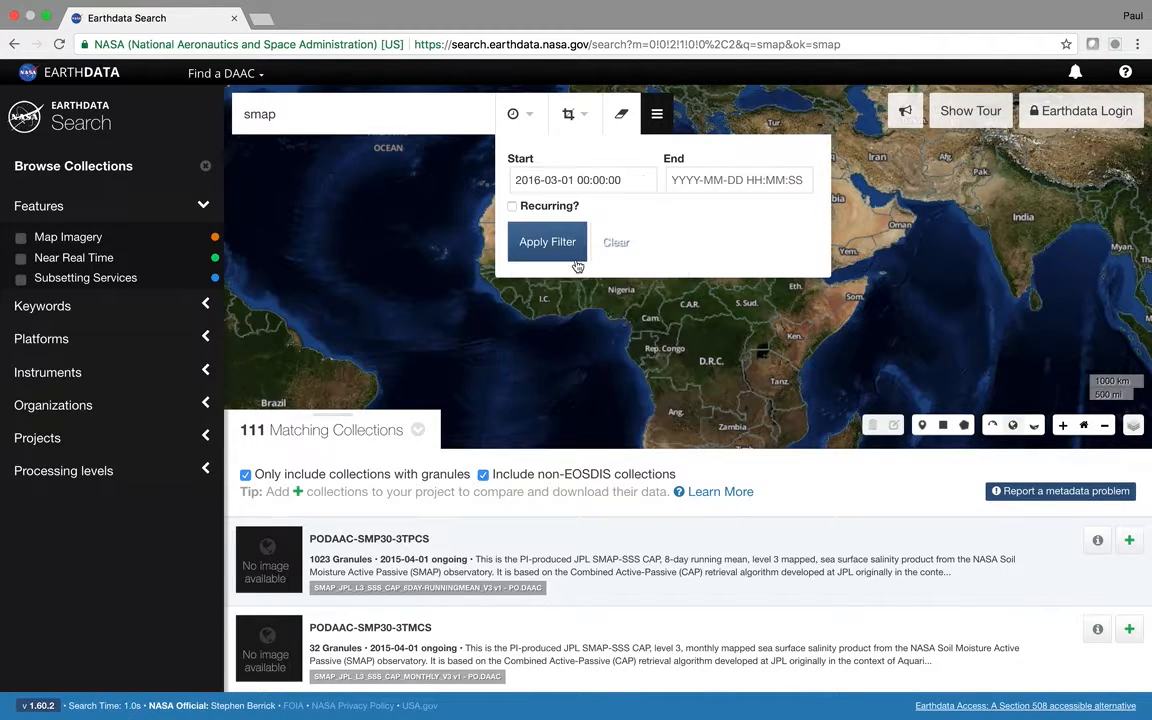
Set the temporal filter's end date to 2016-03-31 and apply the filter to the collections.
click(709, 180)
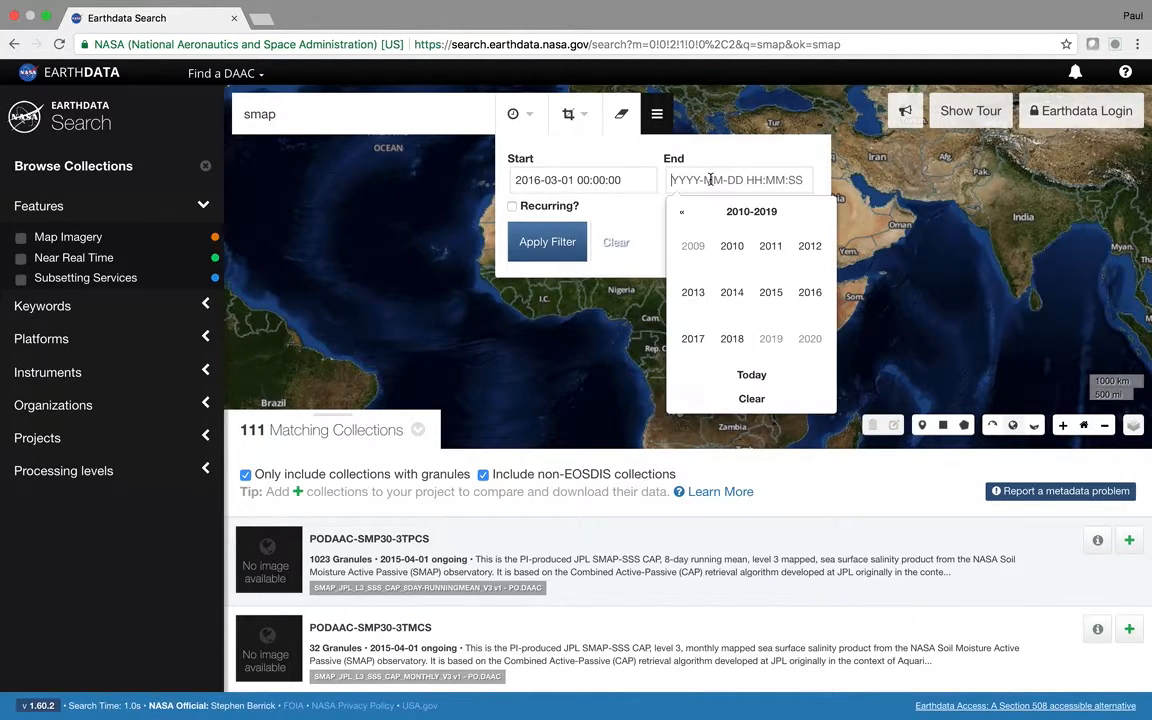
click(810, 294)
click(785, 262)
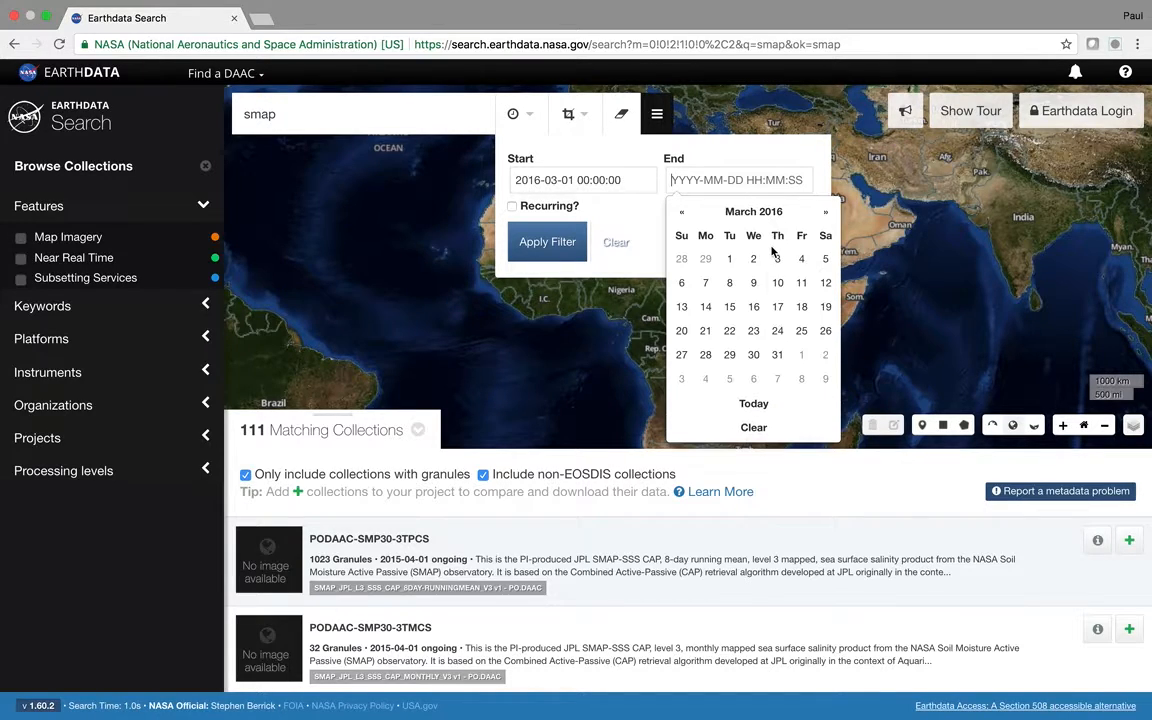
click(778, 355)
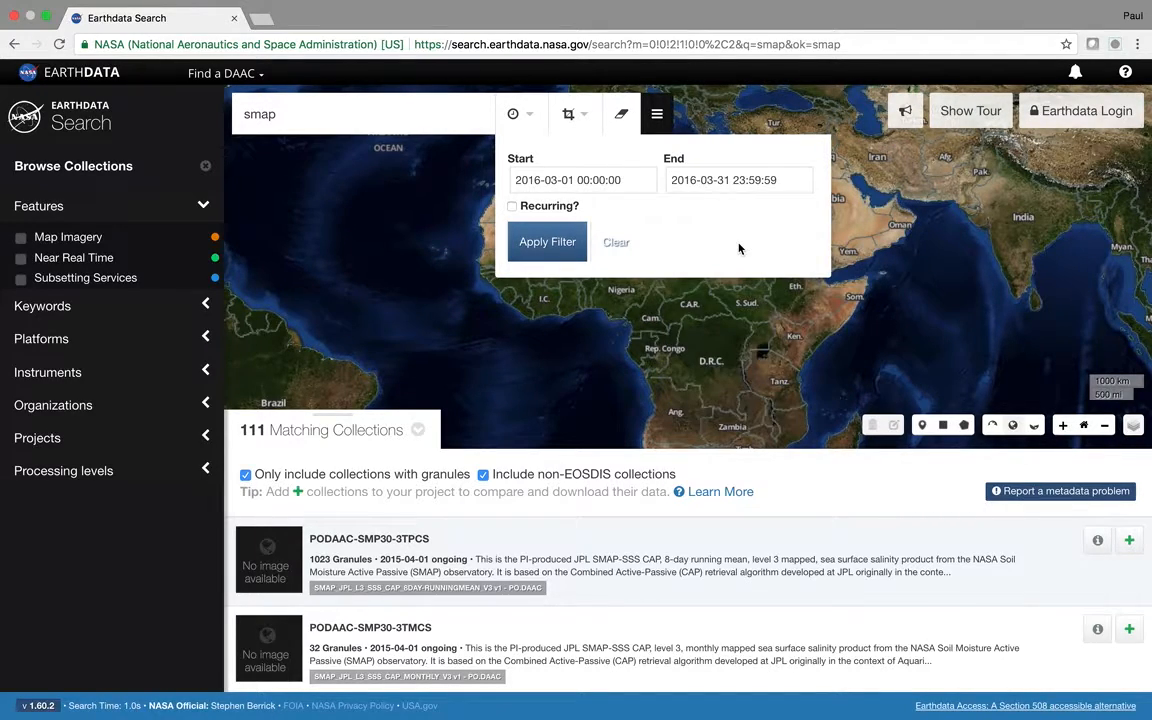
click(545, 241)
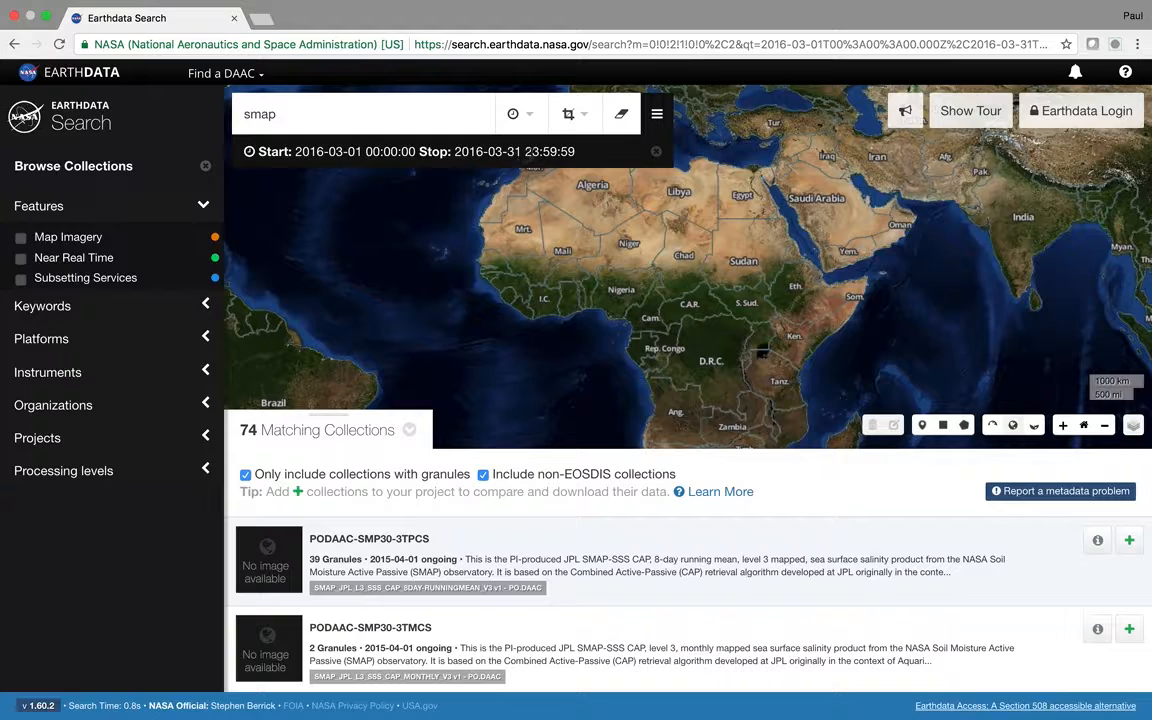
Start a Grid Coordinates spatial filter and look through the available coordinate systems.
click(589, 116)
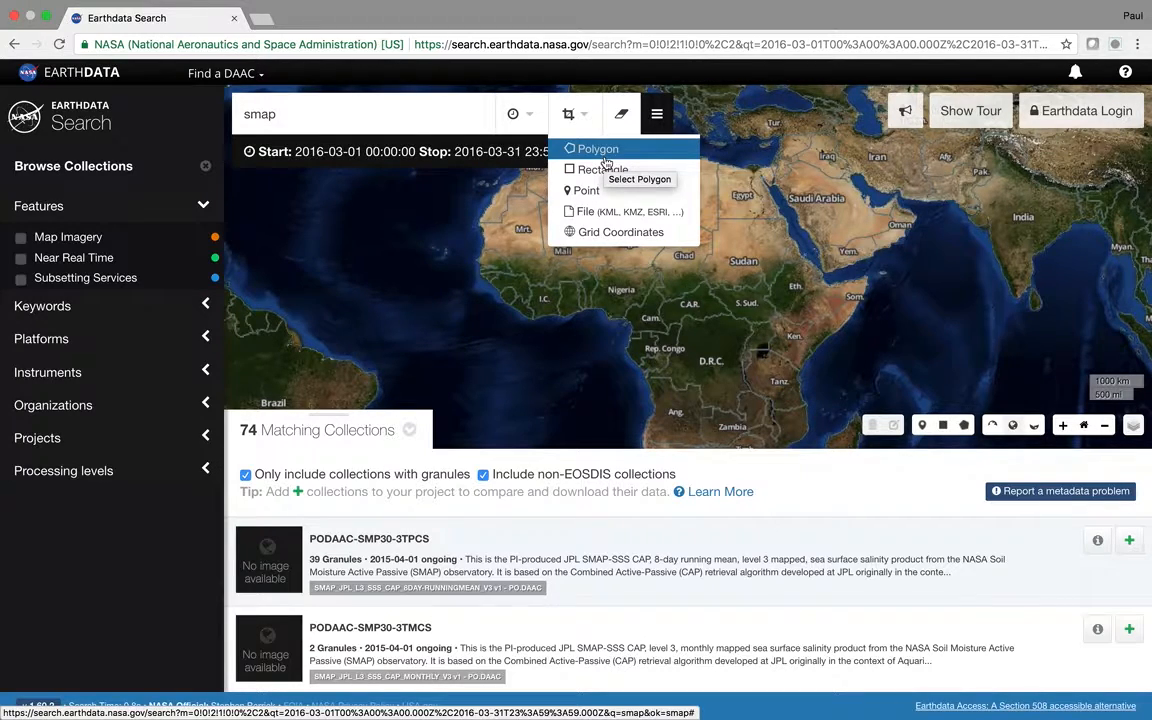
click(603, 233)
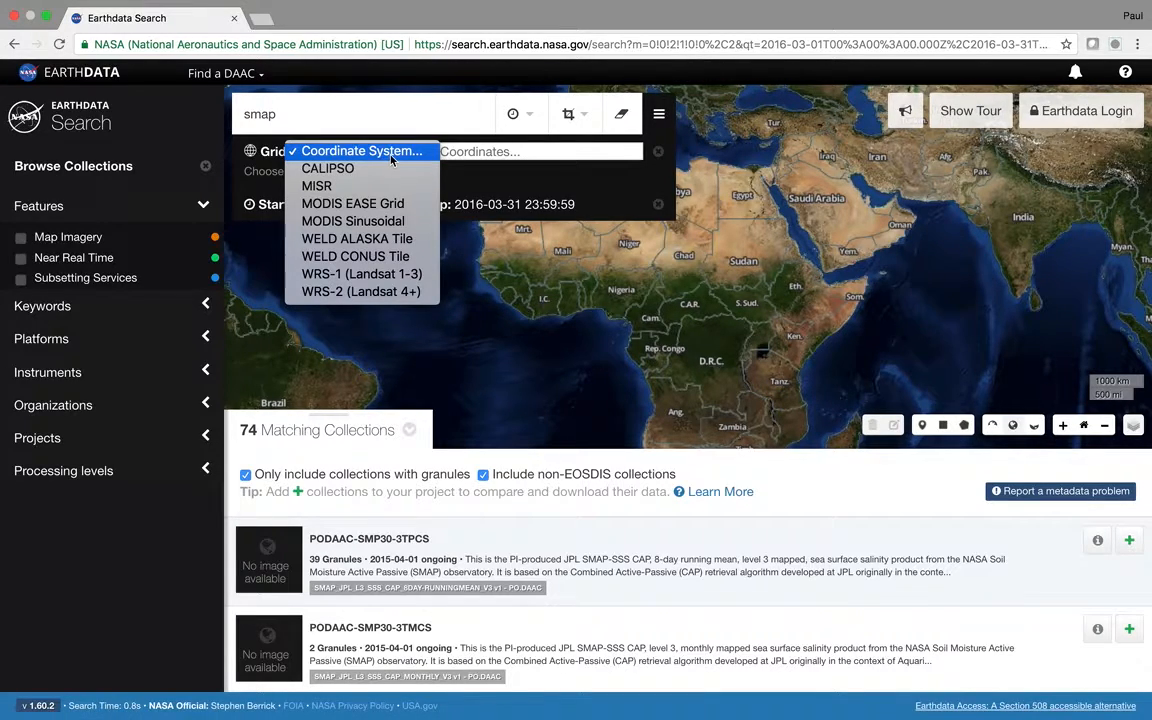
click(391, 158)
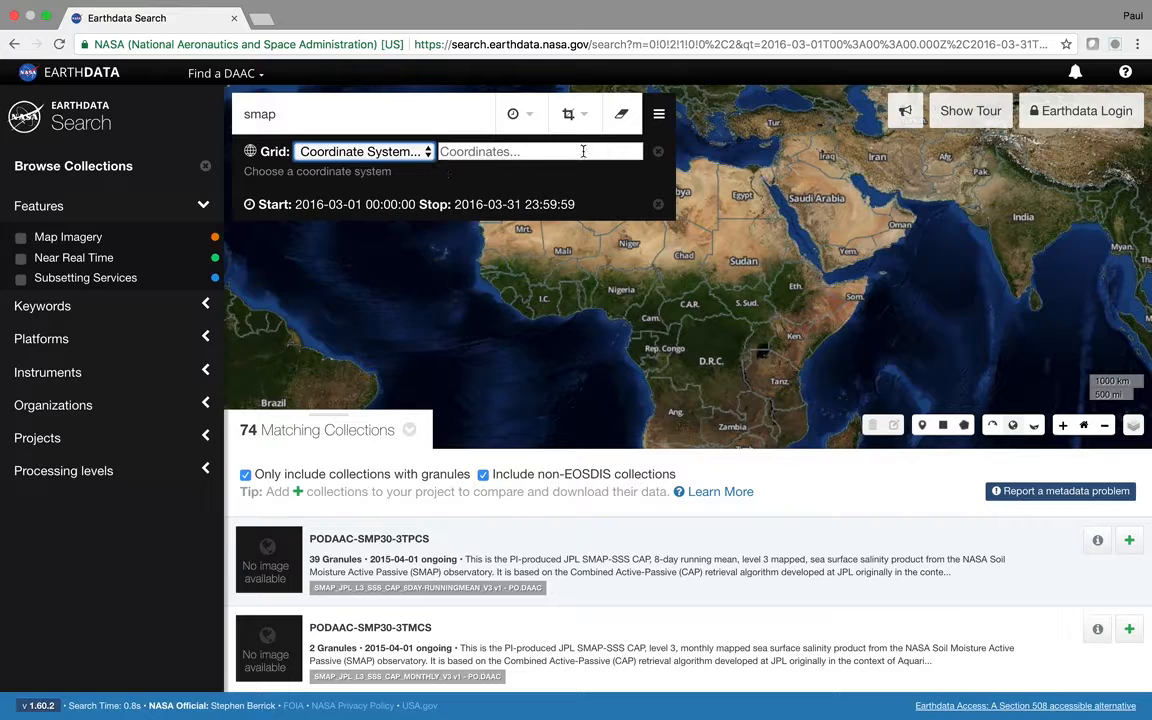
Limit the search to a rectangle with southwest corner 37, -109 and northeast corner 41, -102.
click(589, 118)
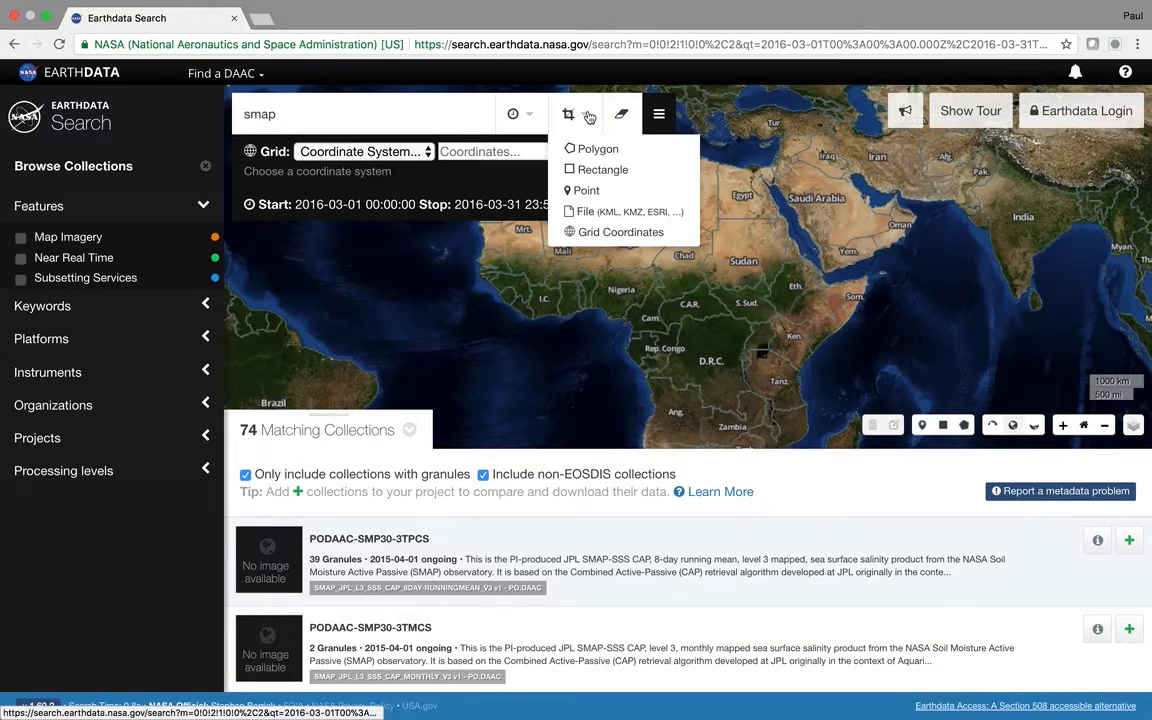
click(601, 172)
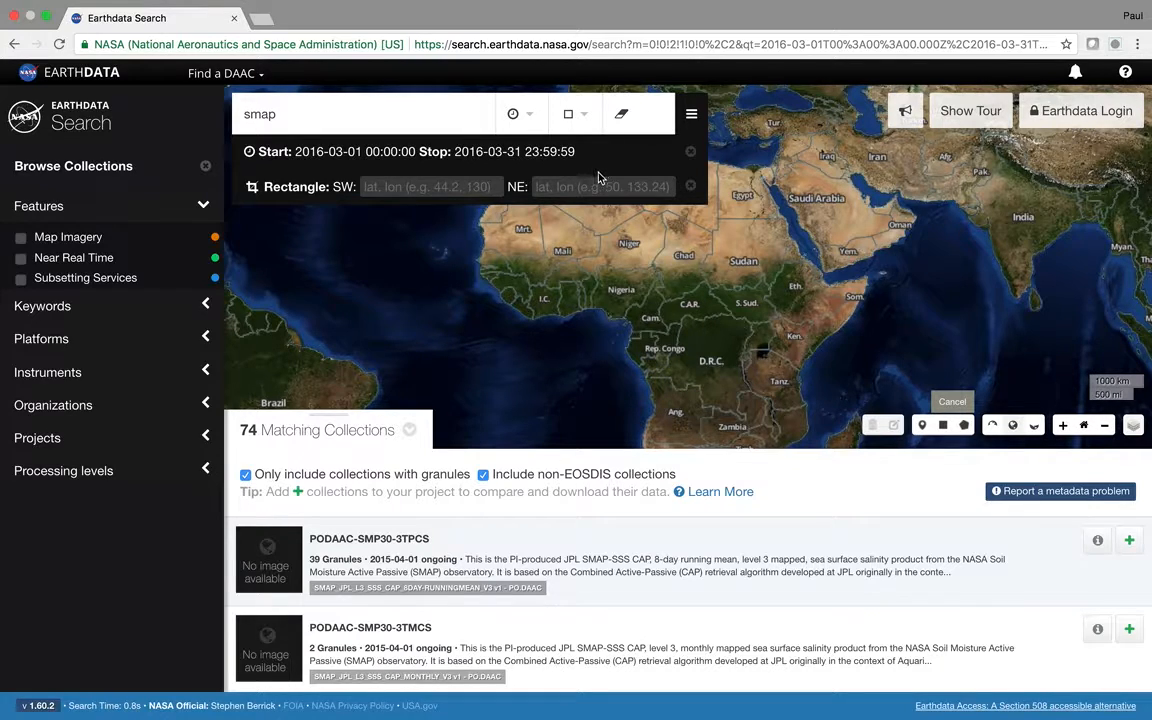
click(388, 186)
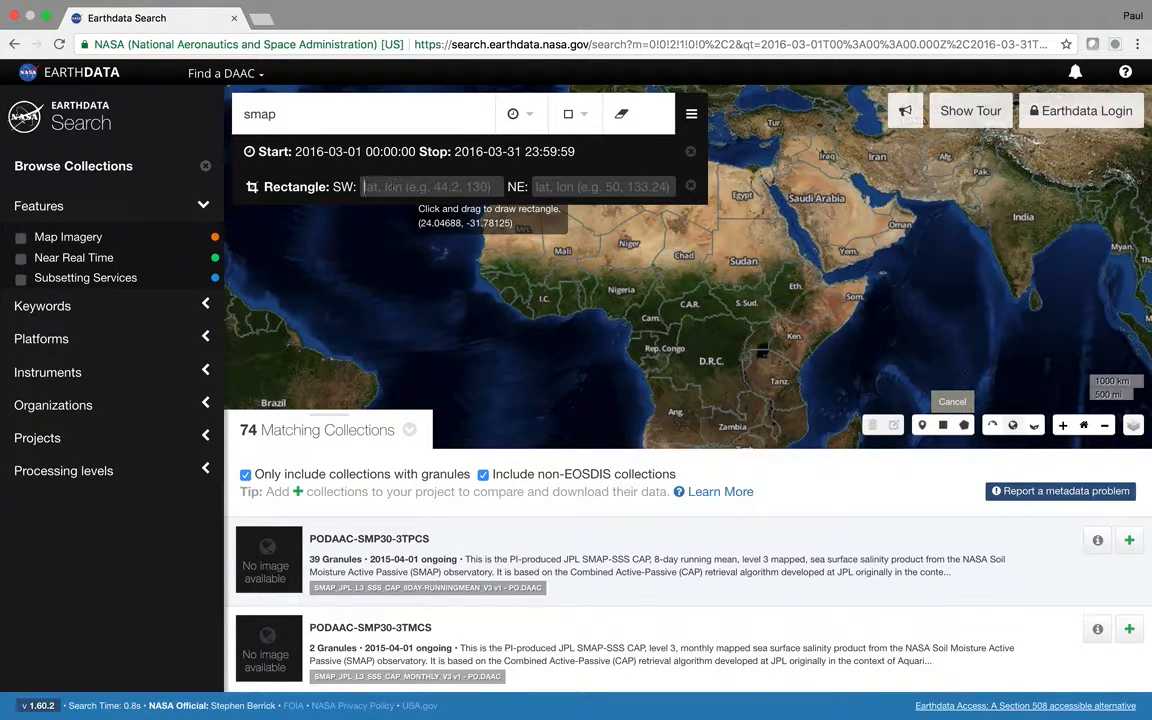
text(37, -109)
key(Tab)
text(41,)
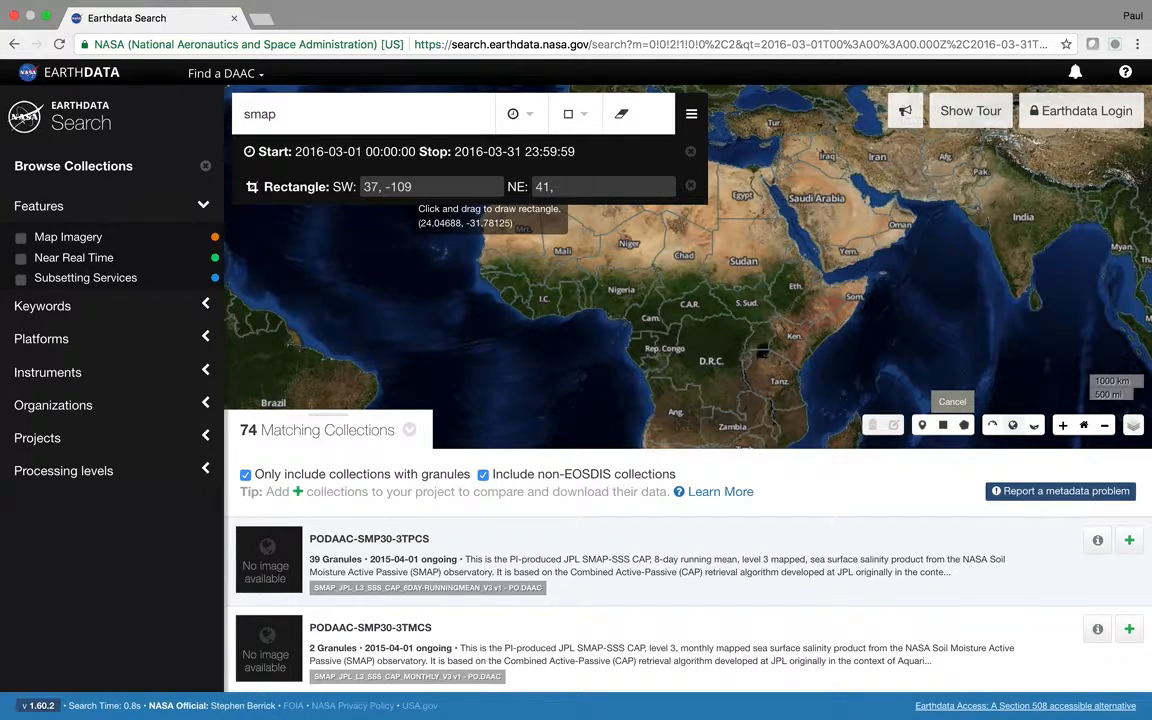
text( -102)
key(Return)
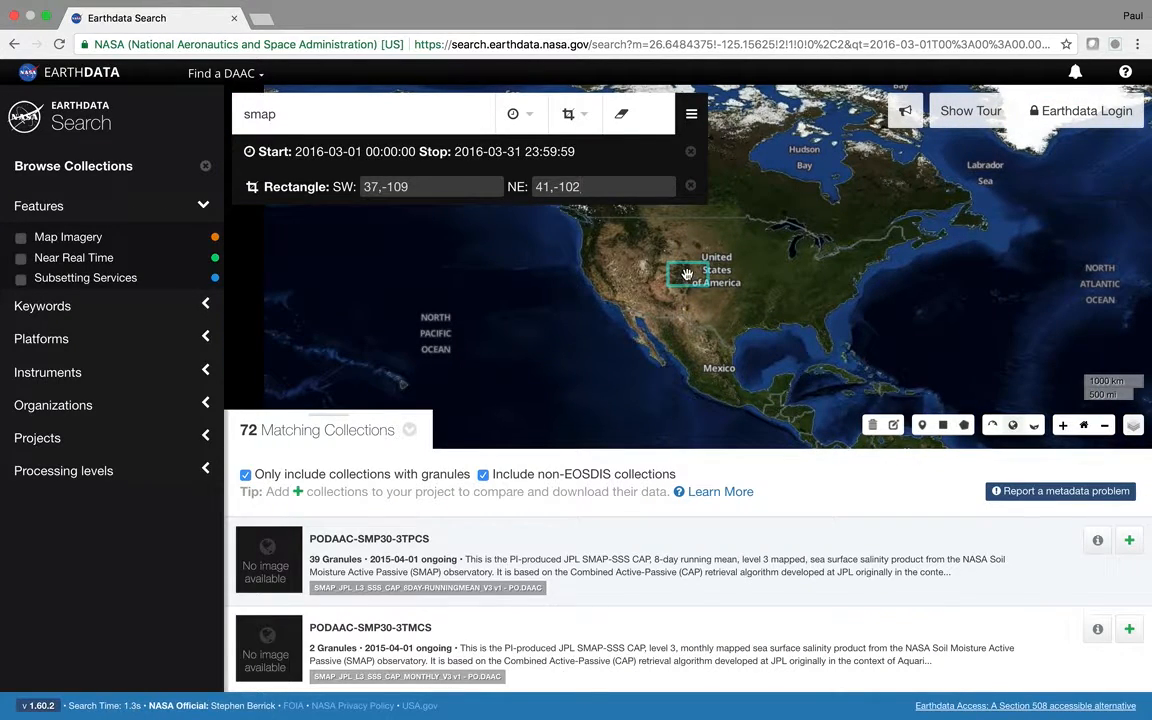
Find the SMAP L2 Radiometer Half-Orbit 36 km EASE-Grid Soil Moisture V004 collection and open its granules.
scroll(687, 274, up, 3)
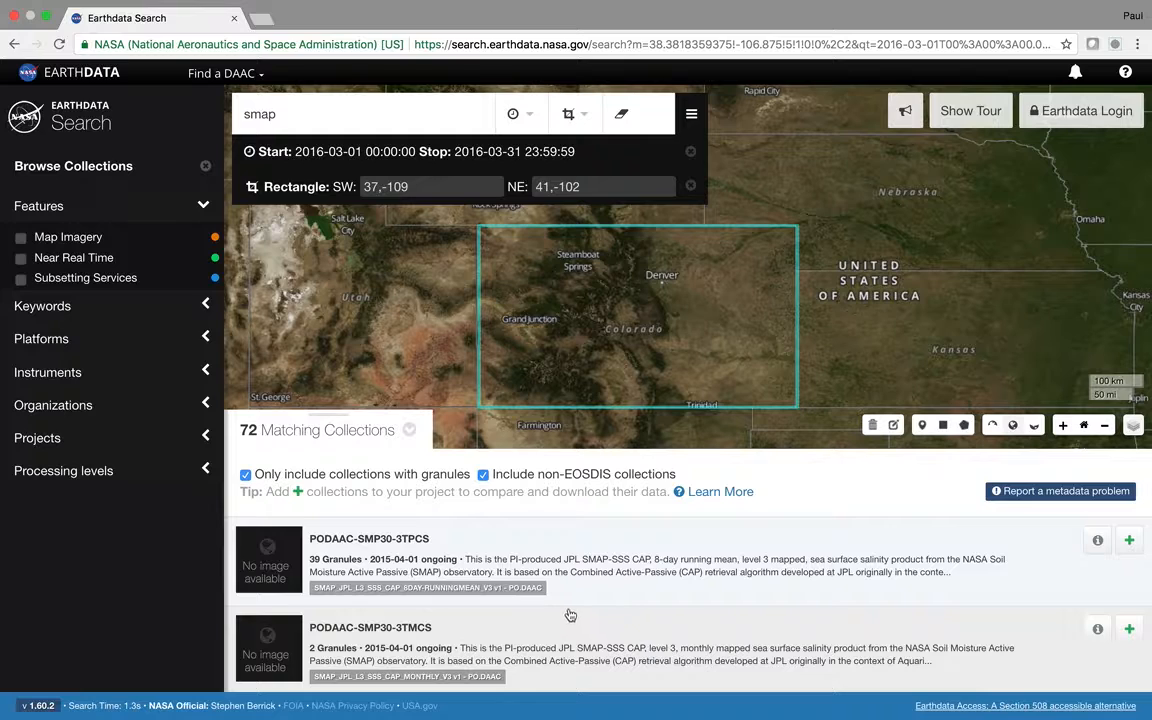
scroll(570, 614, down, 2)
scroll(570, 614, down, 10)
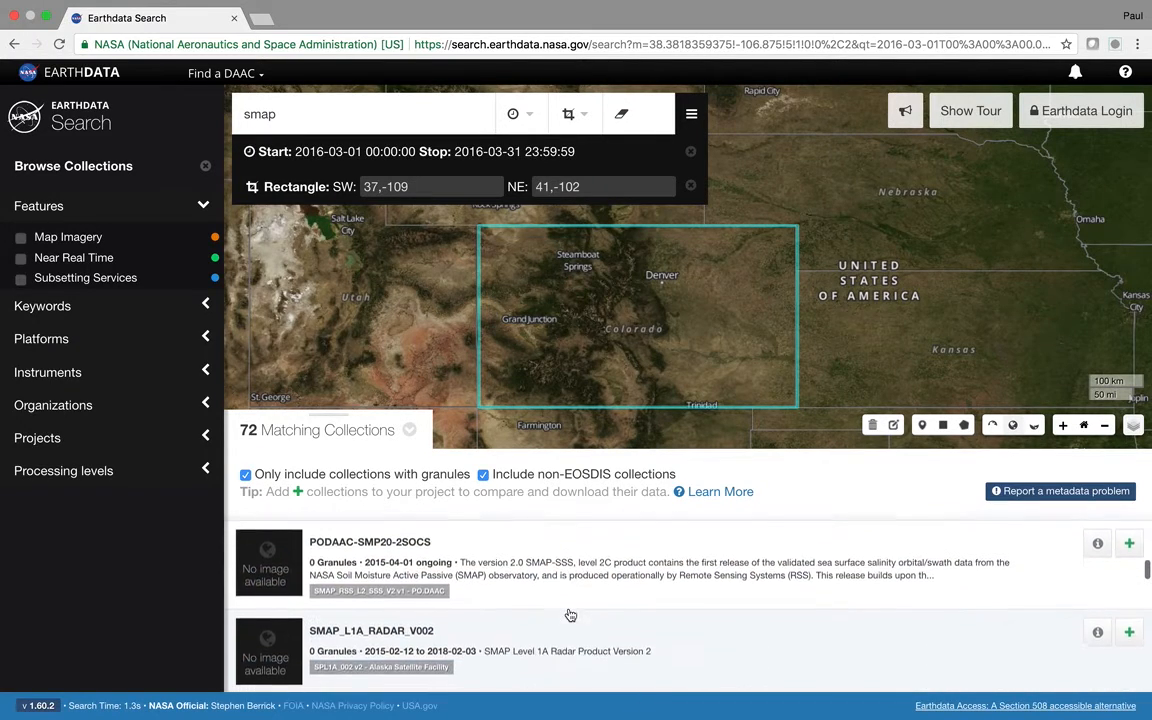
scroll(570, 614, down, 8)
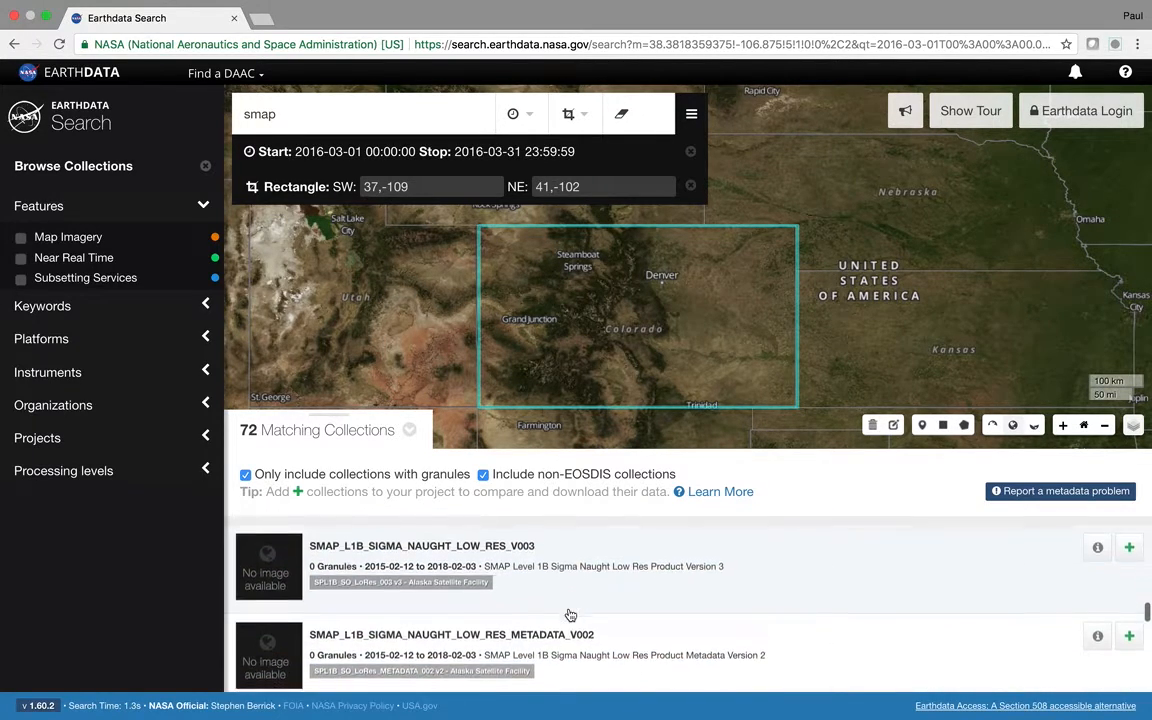
scroll(570, 614, down, 6)
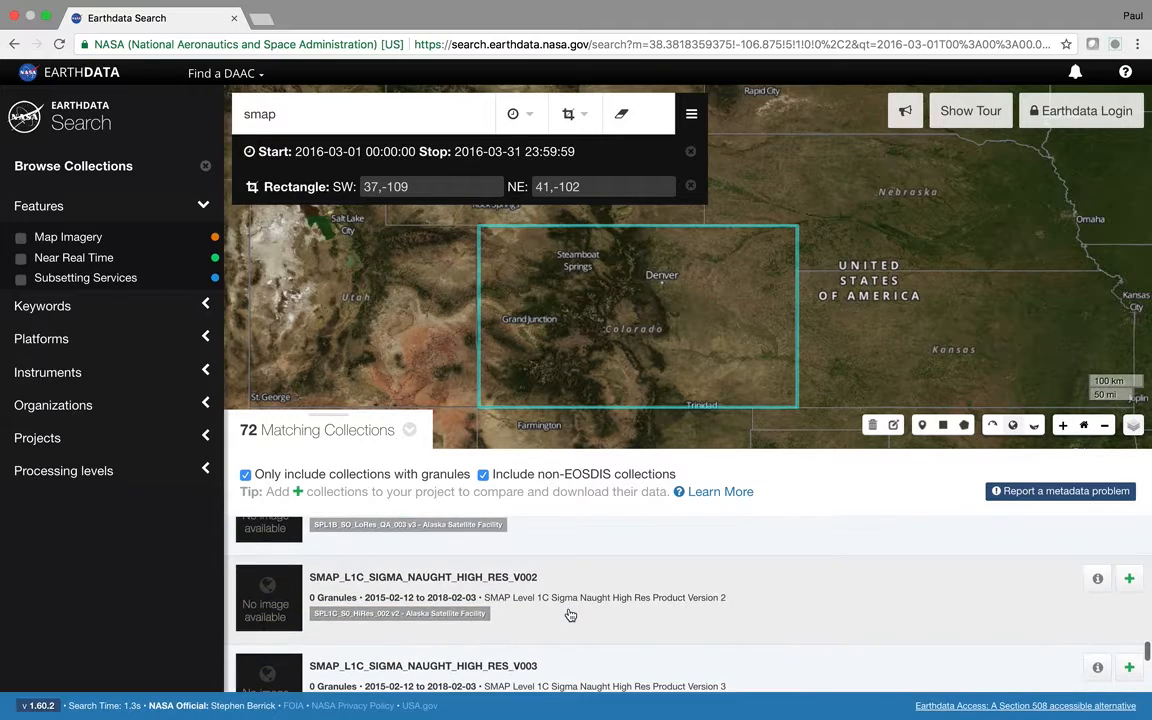
scroll(570, 614, down, 5)
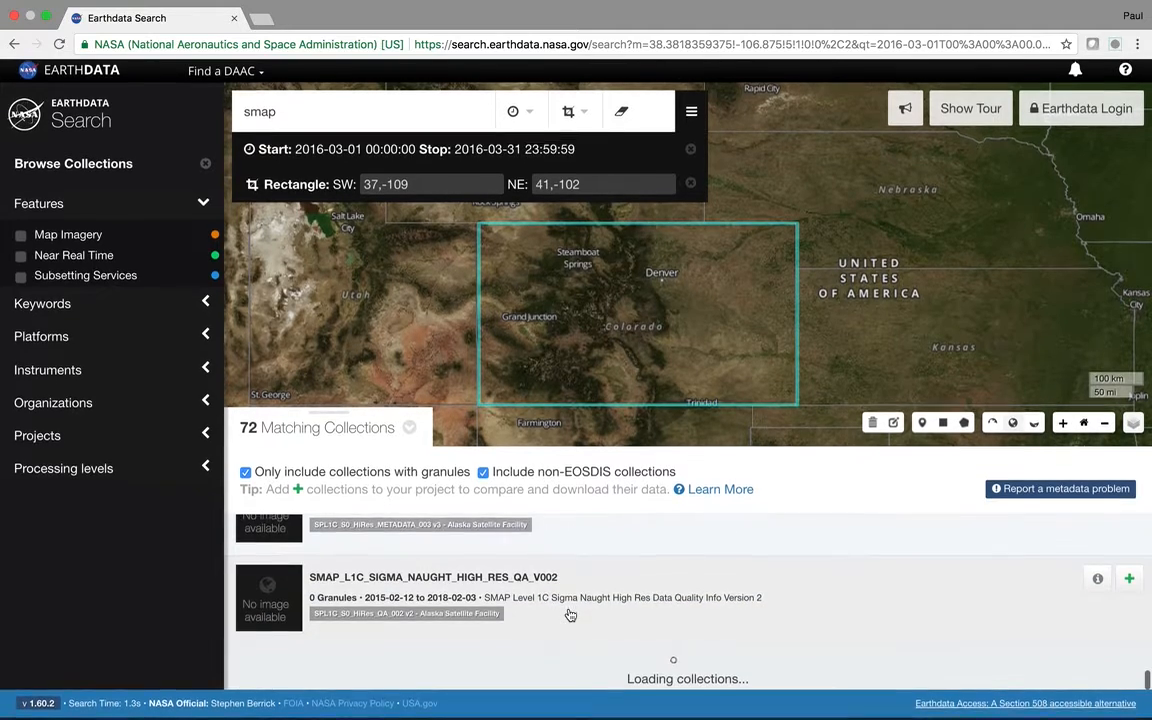
scroll(570, 614, down, 5)
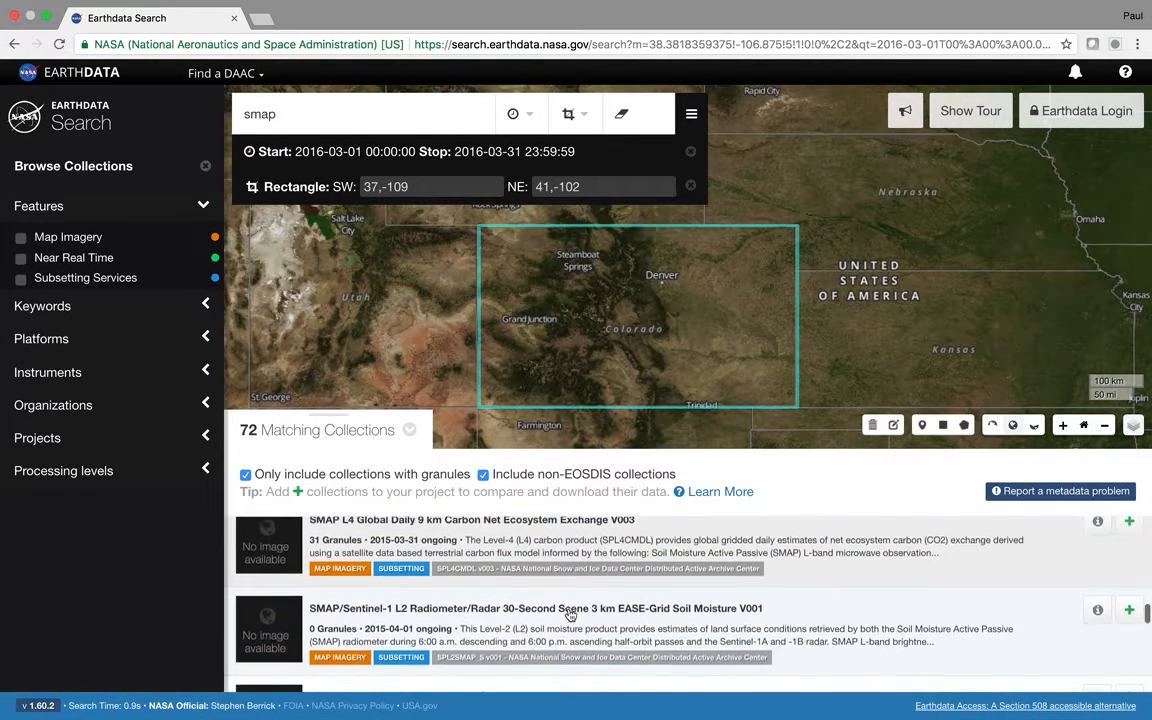
scroll(570, 614, down, 2)
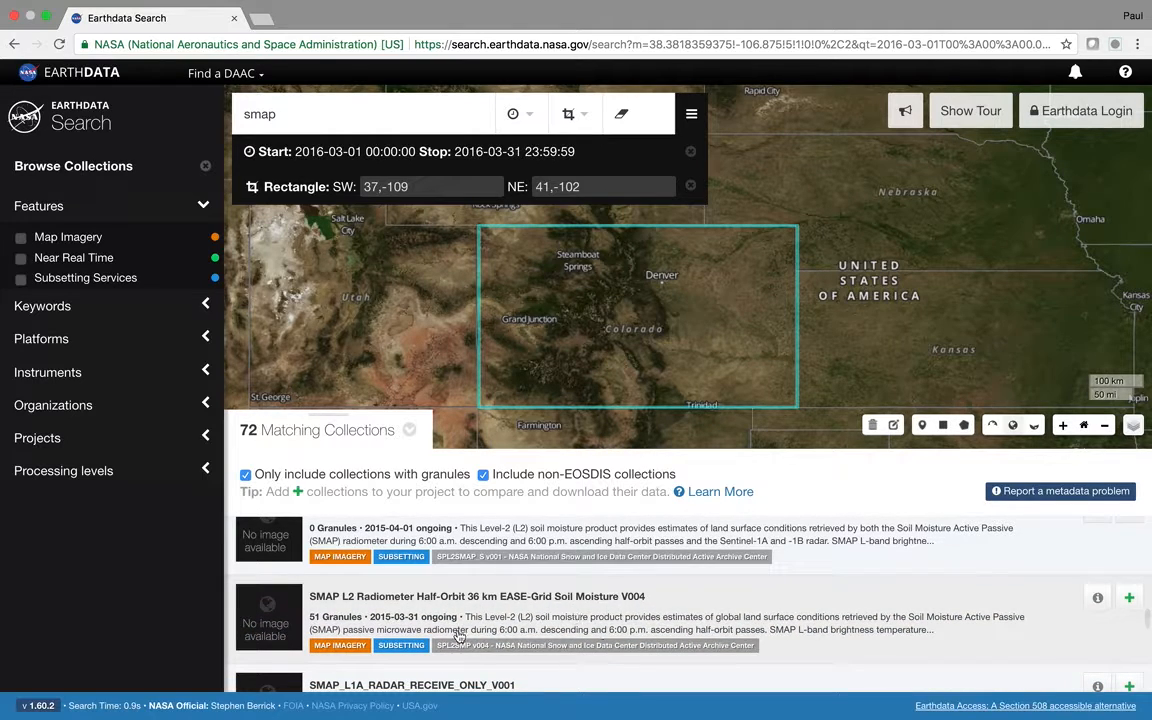
click(518, 609)
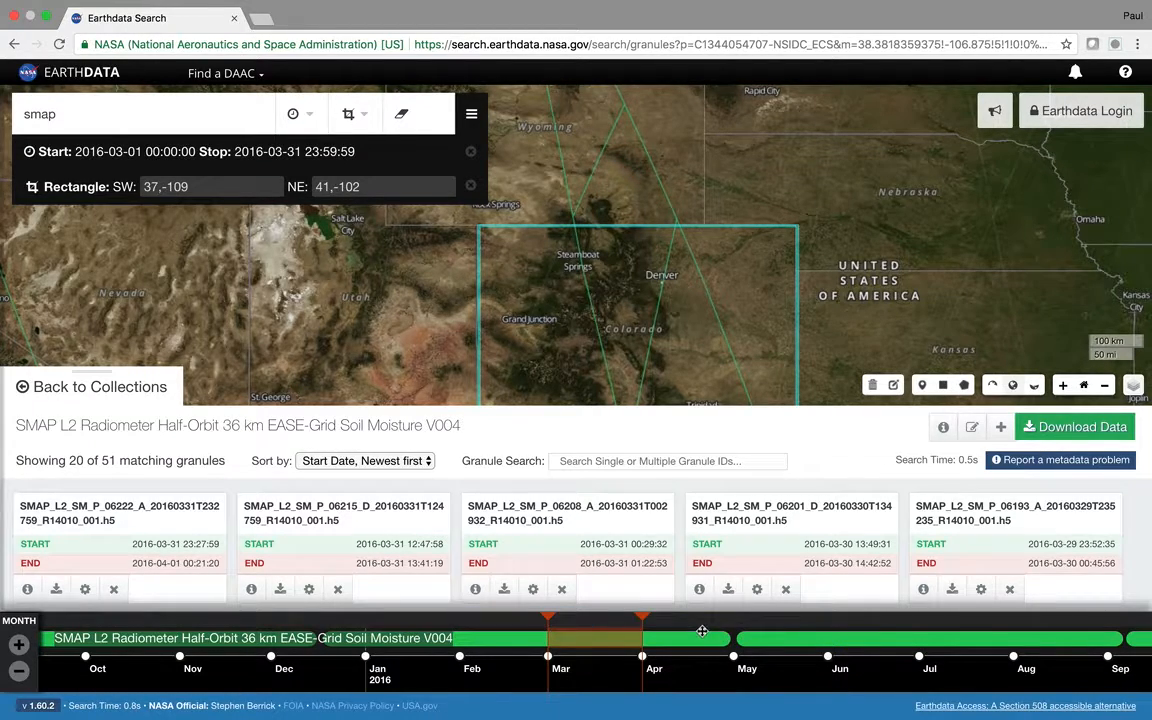
Look through the granule sort options, keeping Start Date, Newest first.
click(390, 460)
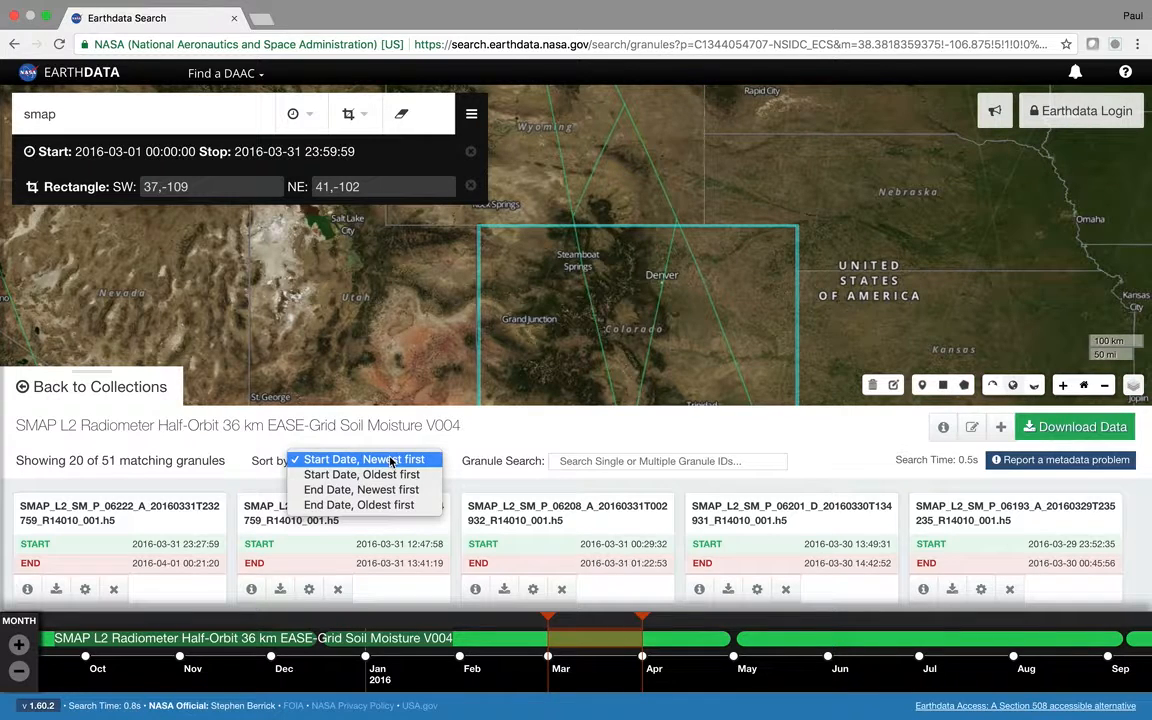
click(390, 460)
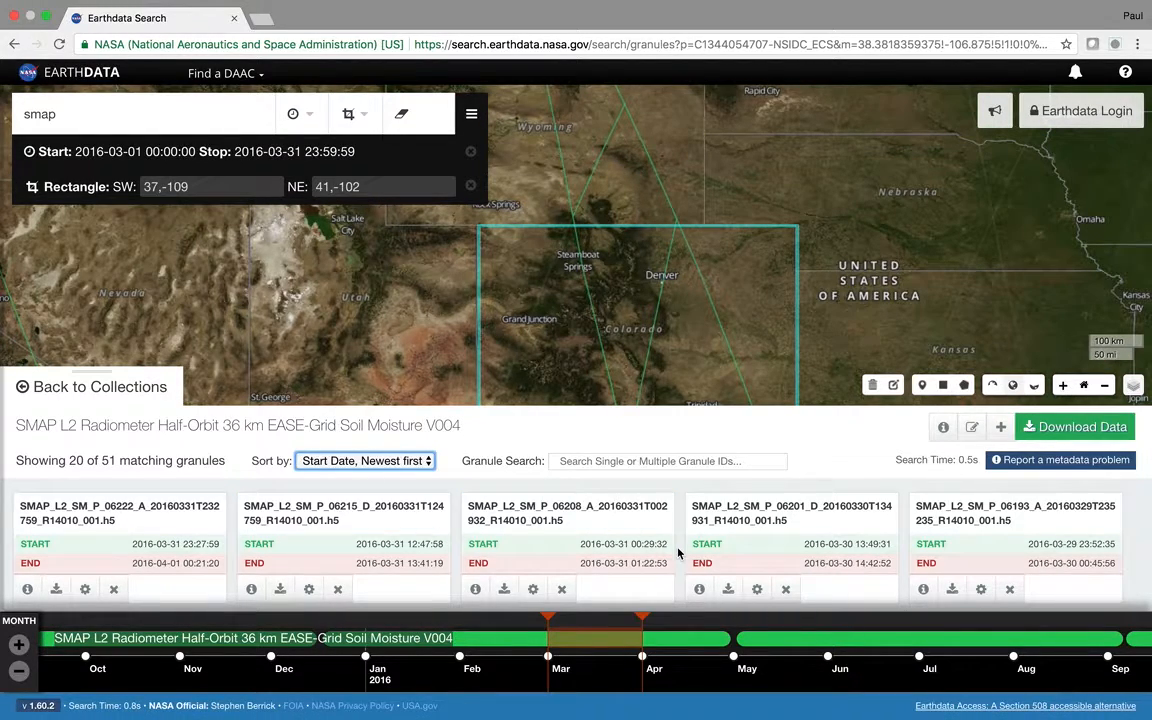
click(656, 540)
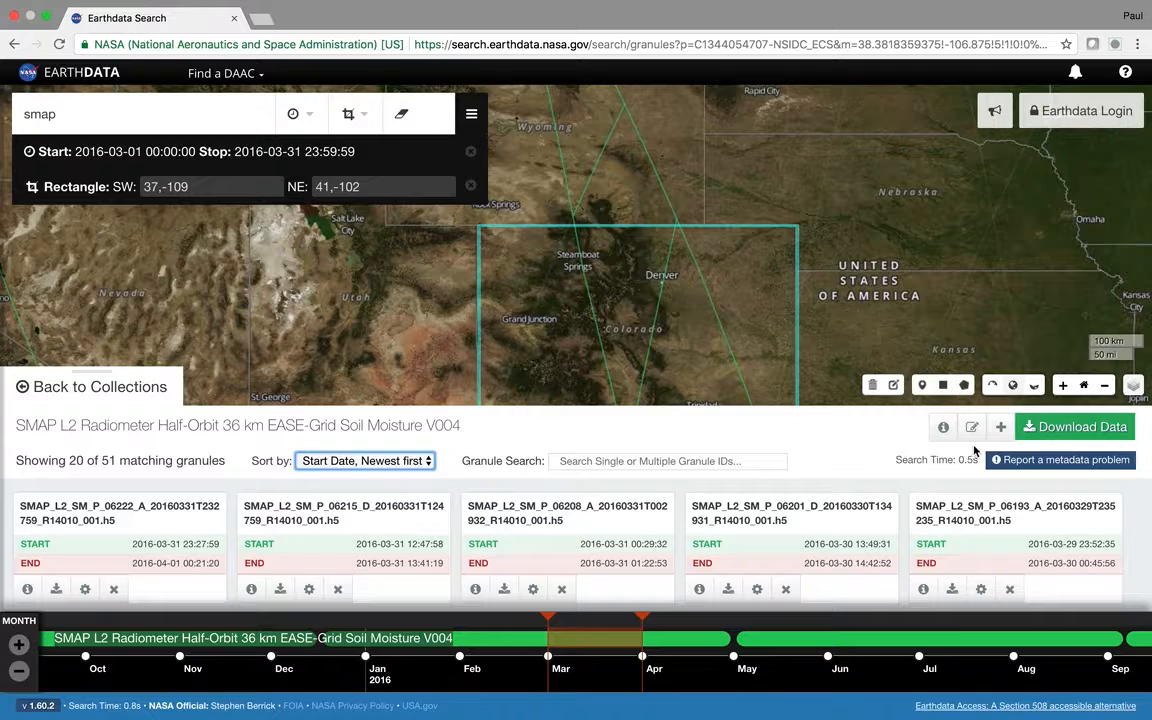
Open the data access options for the matching SMAP granules and review the granule list.
click(1077, 431)
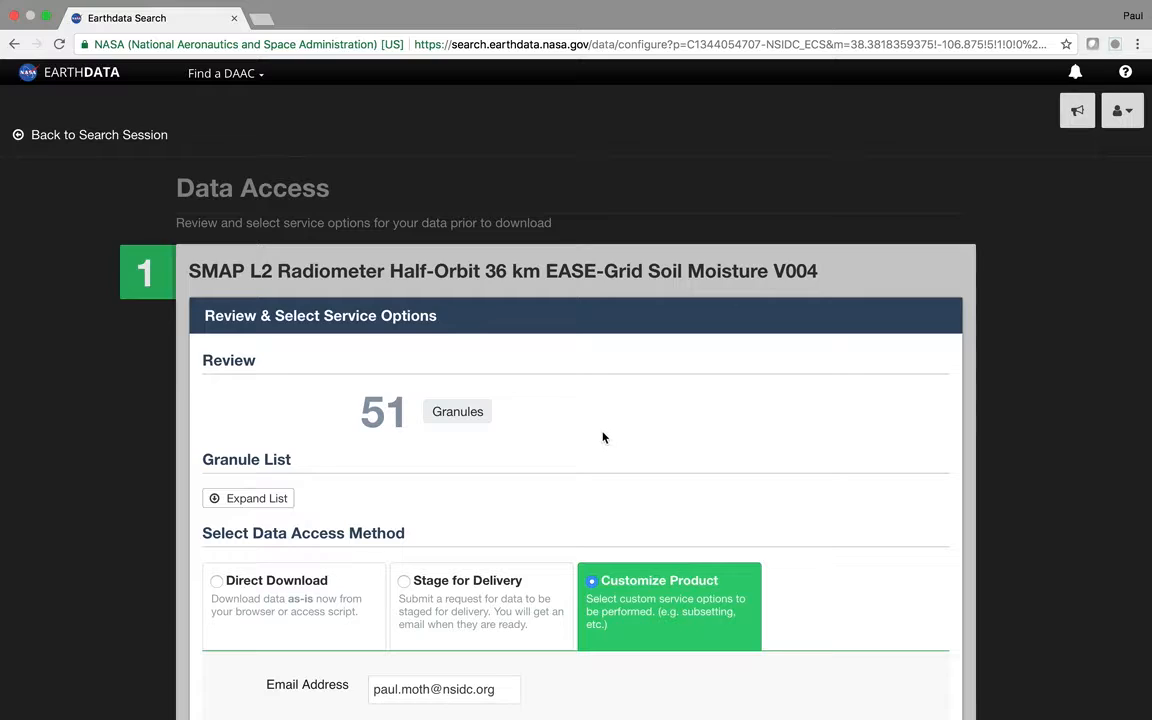
click(253, 500)
scroll(400, 560, down, 5)
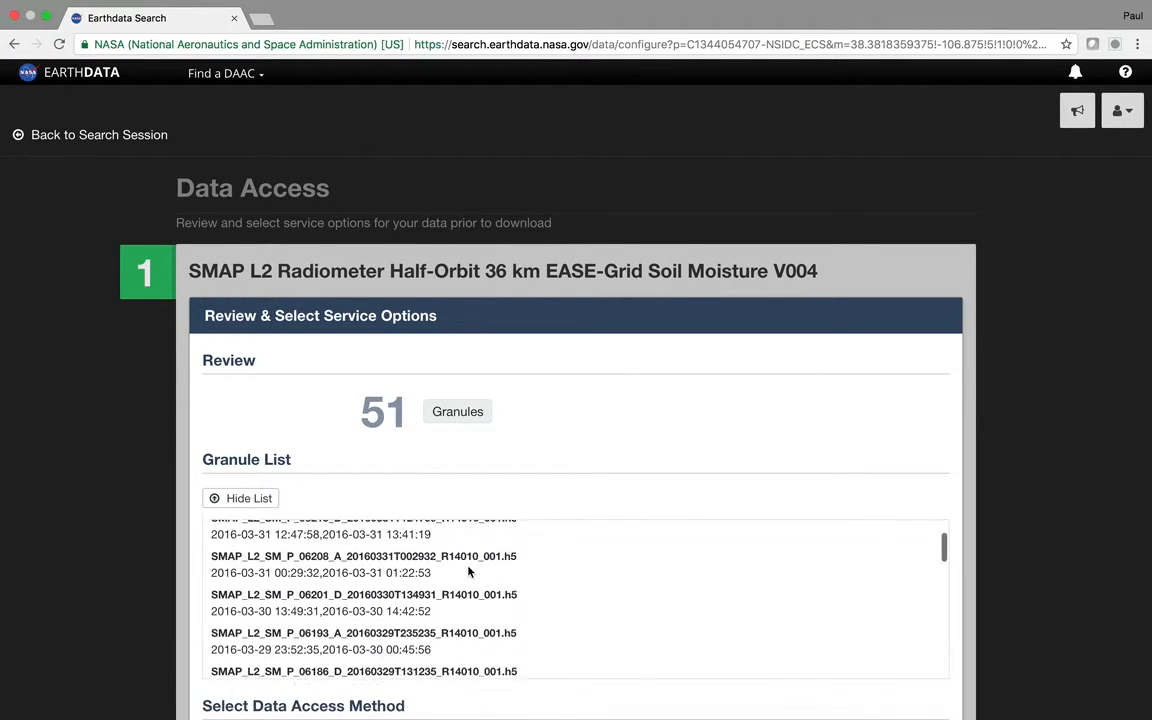
scroll(388, 594, down, 3)
scroll(385, 590, up, 6)
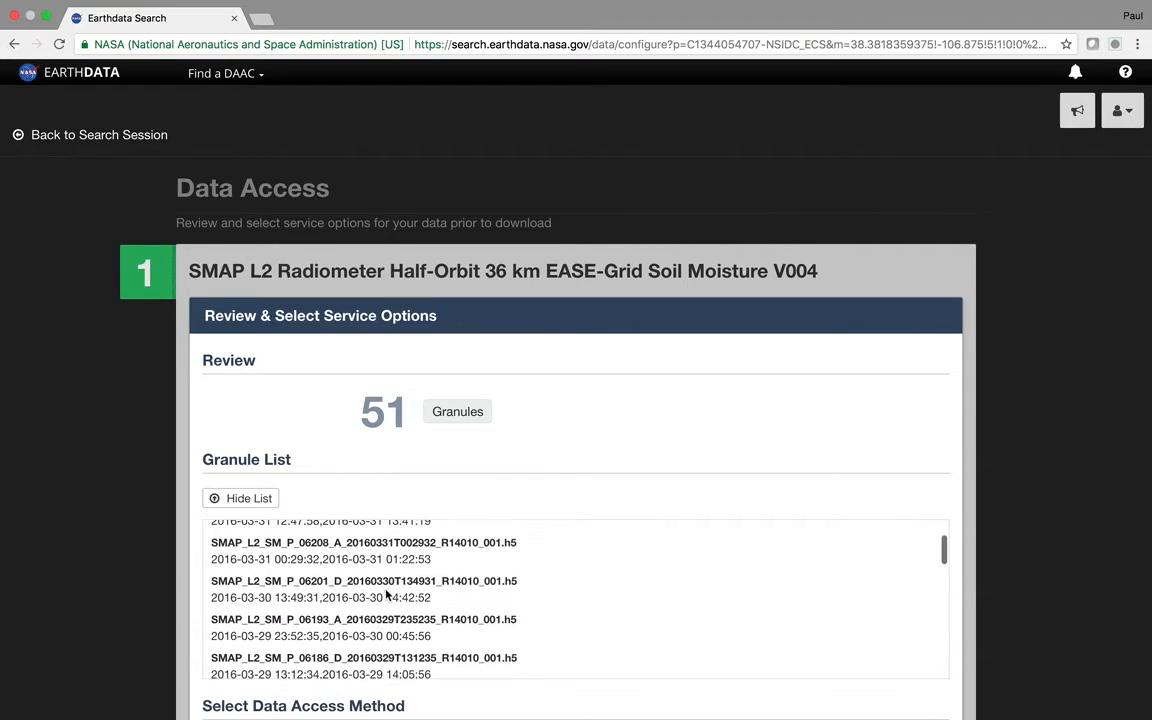
click(237, 497)
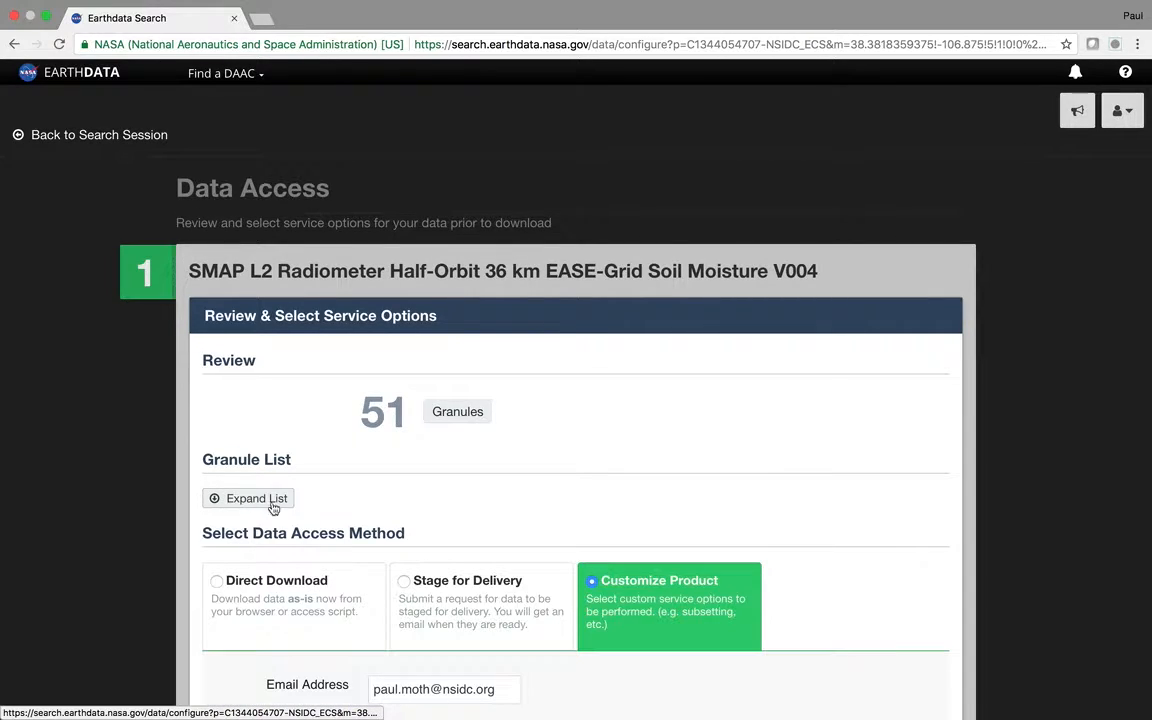
Look at the Direct Download and Stage for Delivery access methods, and return to Customize Product.
scroll(470, 530, down, 1)
scroll(478, 537, down, 2)
click(212, 476)
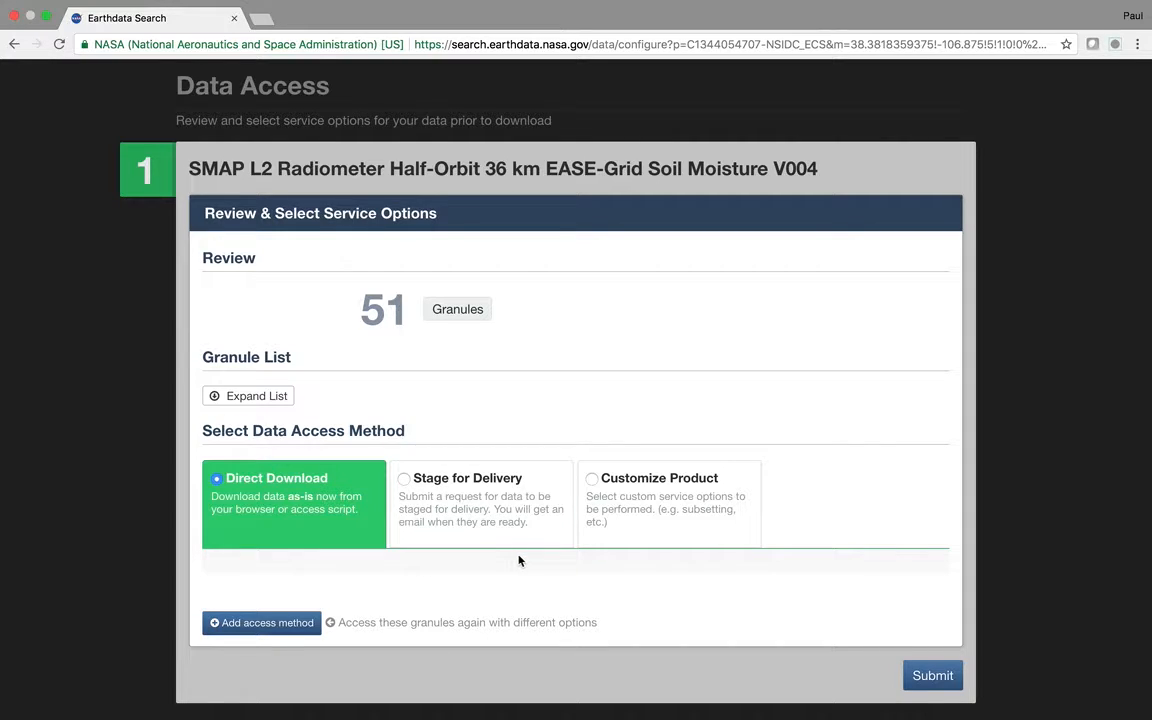
click(487, 540)
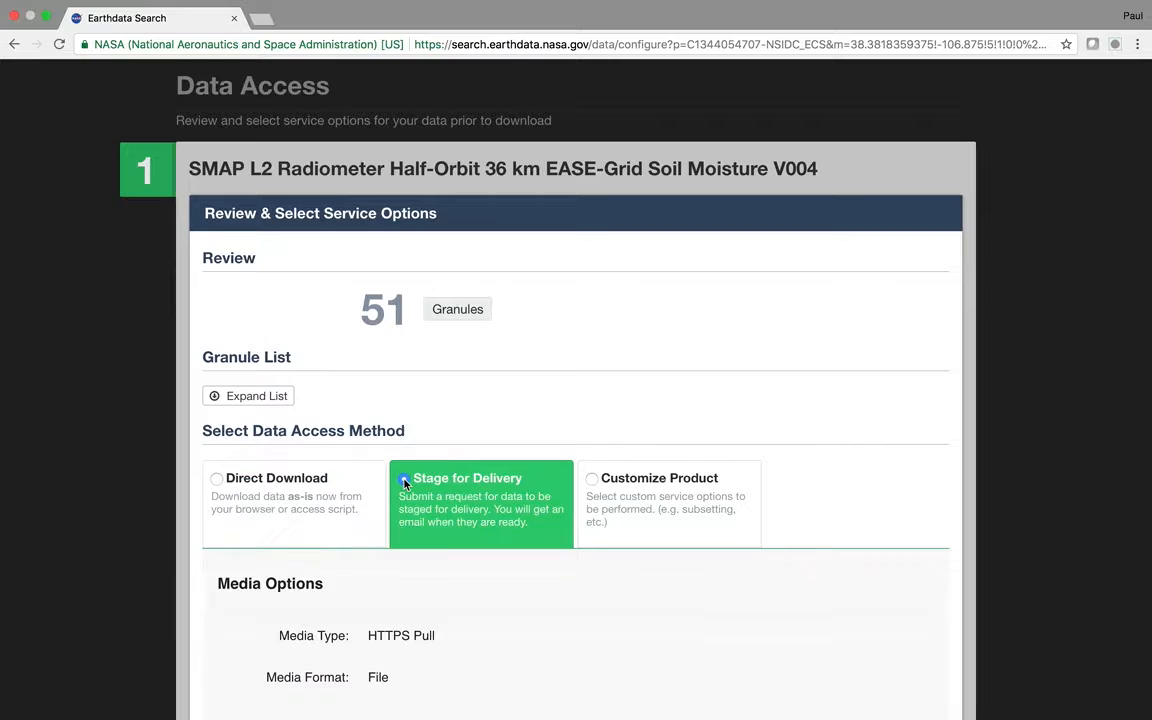
scroll(487, 545, down, 2)
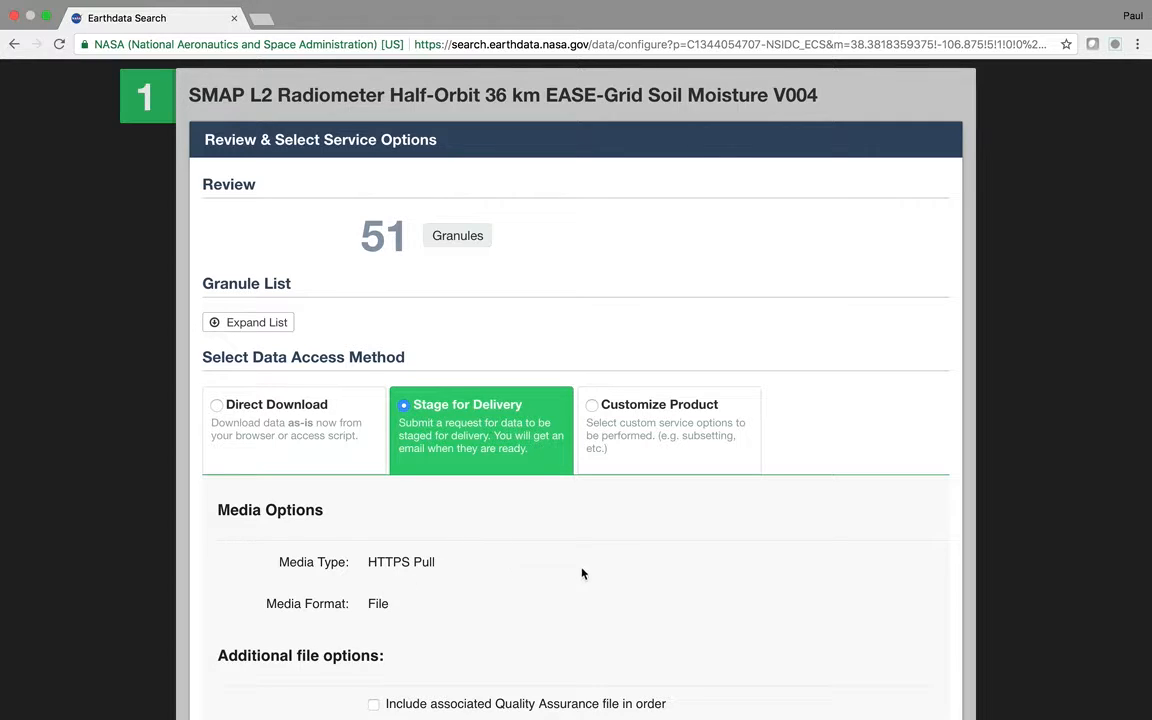
click(592, 406)
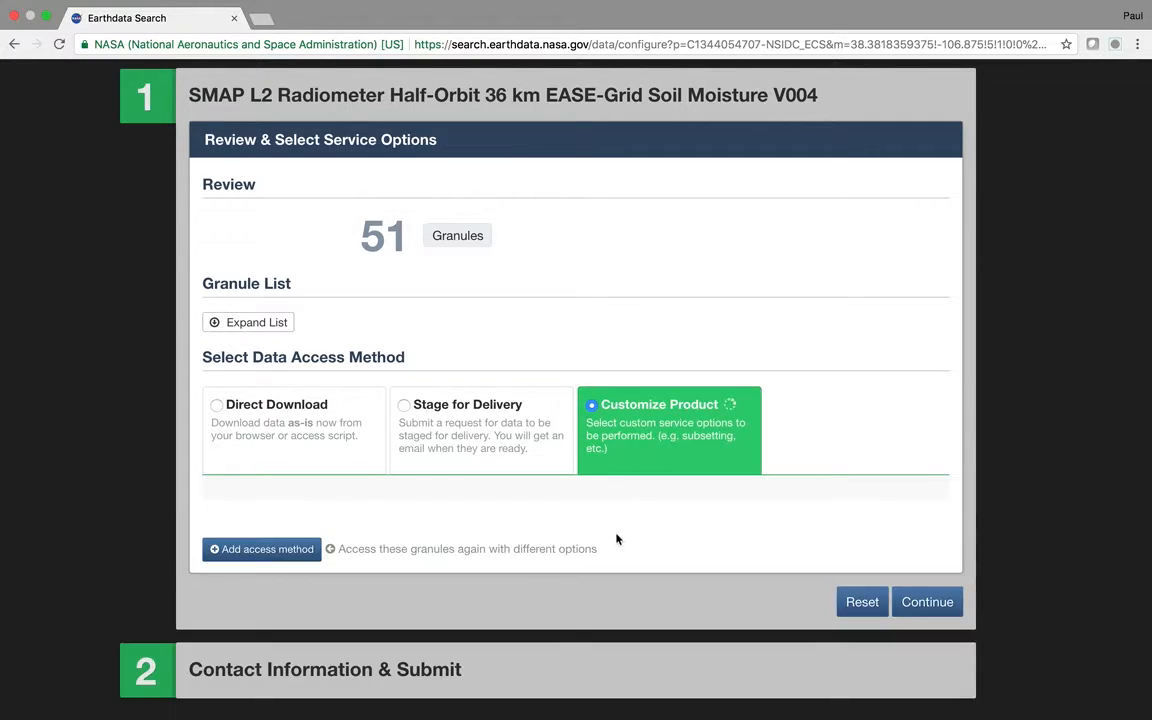
Set the customized product's output file format to HDF-EOS5.
scroll(630, 574, down, 1)
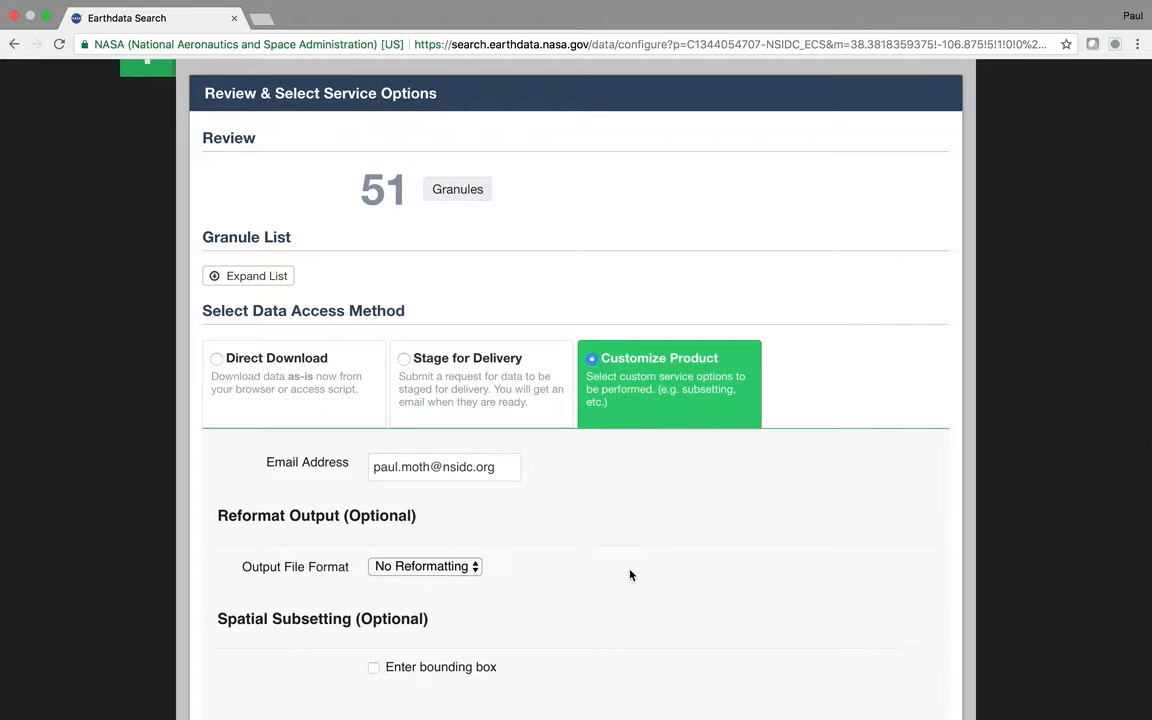
scroll(630, 574, down, 2)
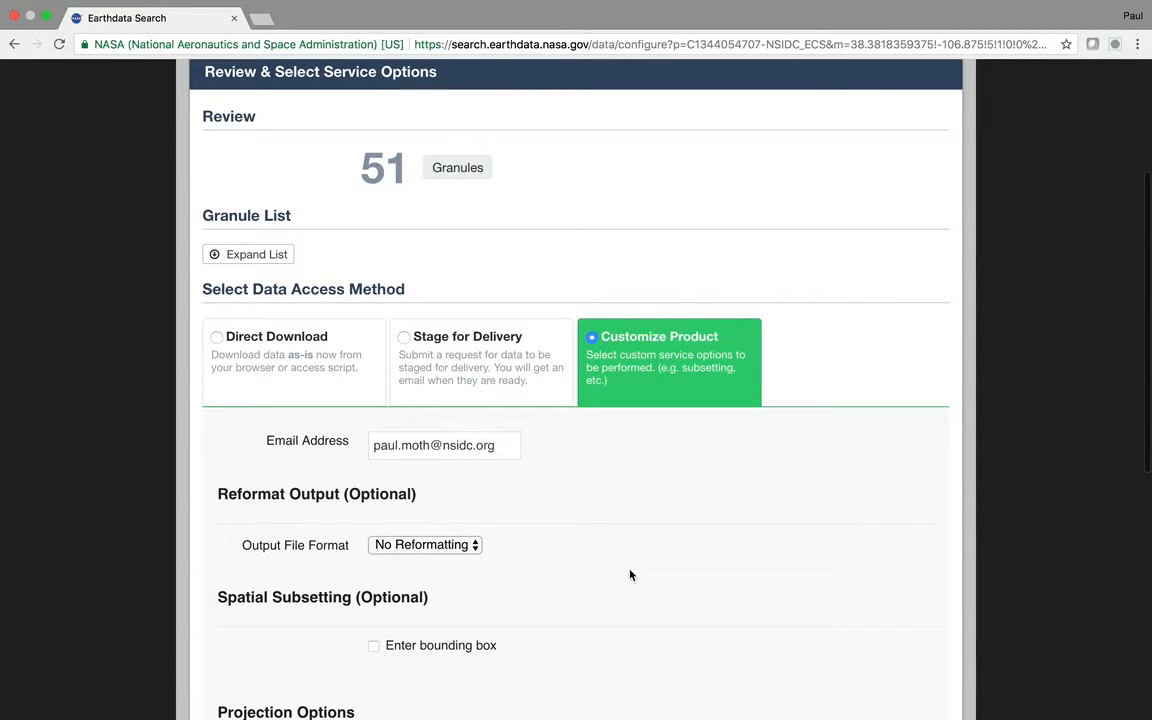
scroll(630, 574, down, 1)
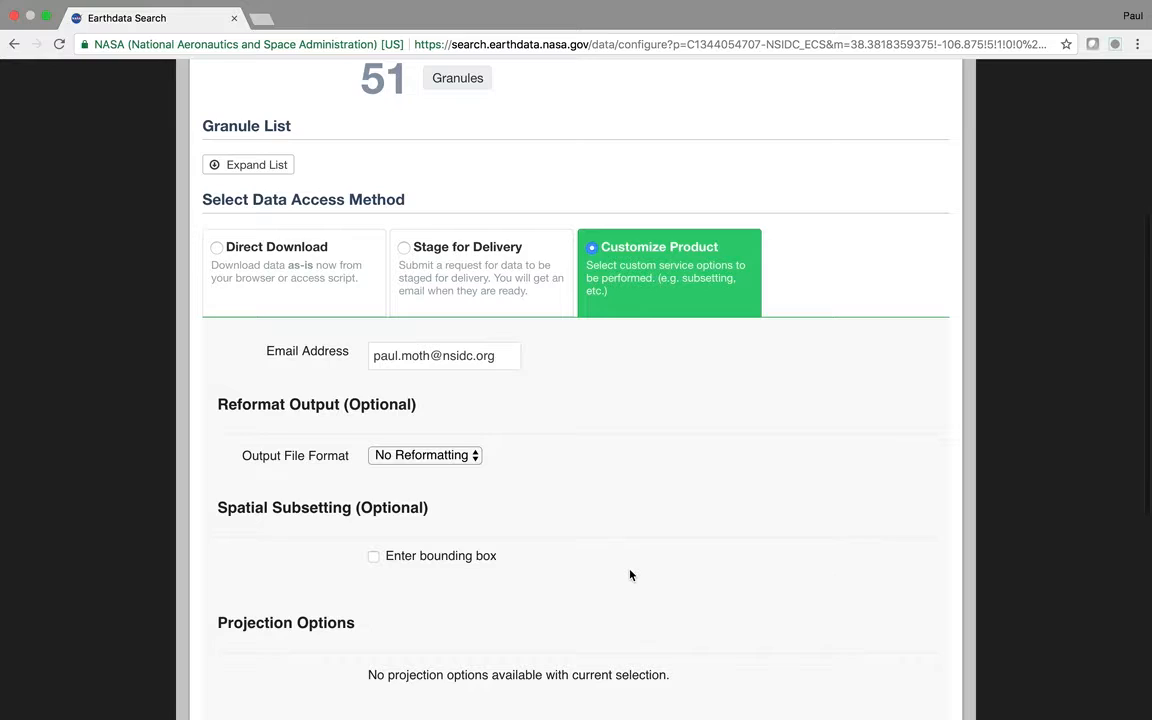
click(434, 458)
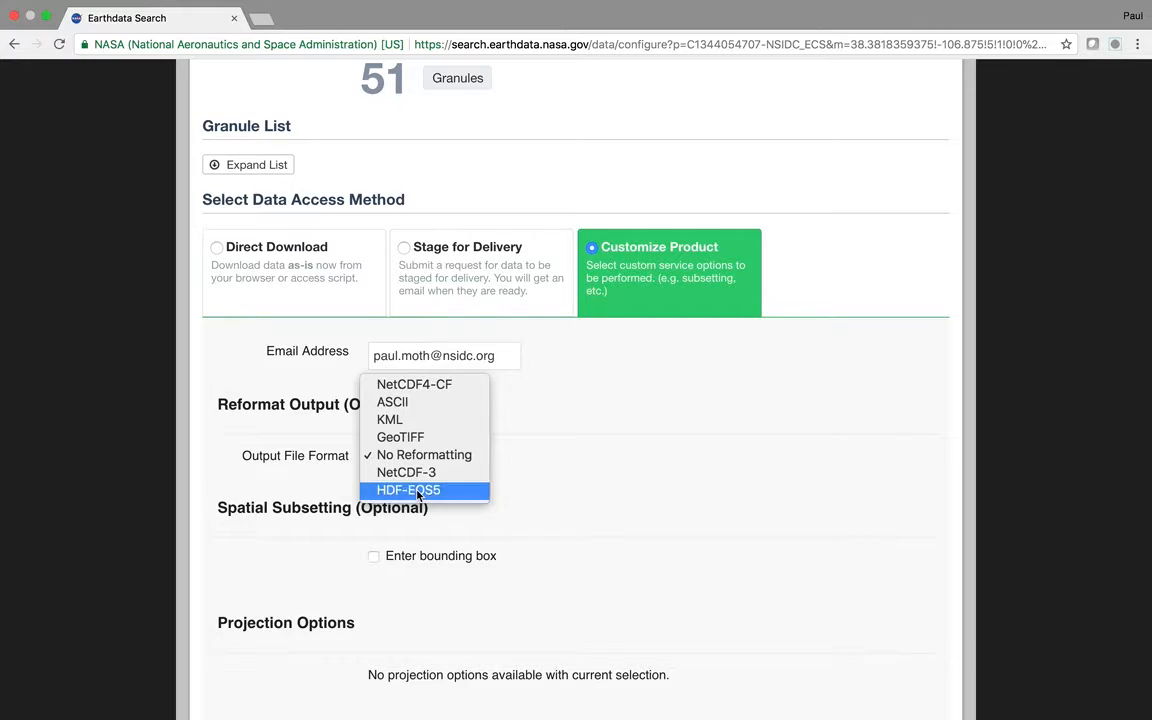
click(418, 490)
Enable bounding box spatial subsetting with North 41, West -109, East -102 and South 37.
scroll(600, 539, down, 3)
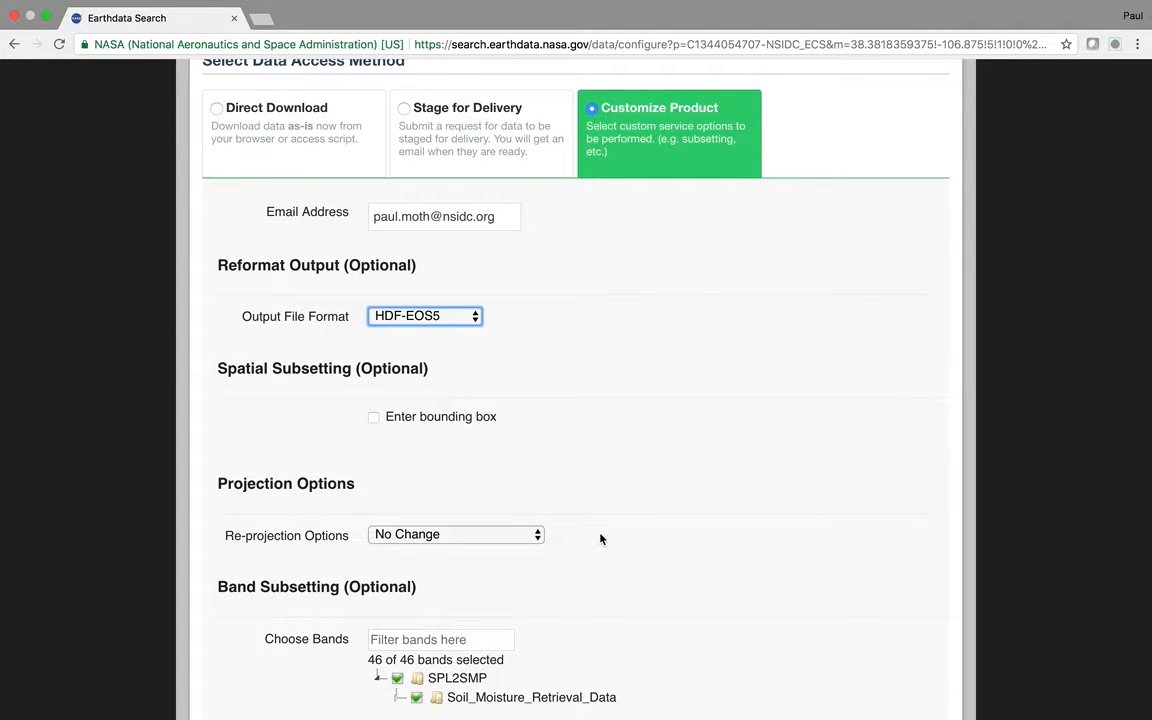
click(373, 416)
scroll(499, 482, down, 2)
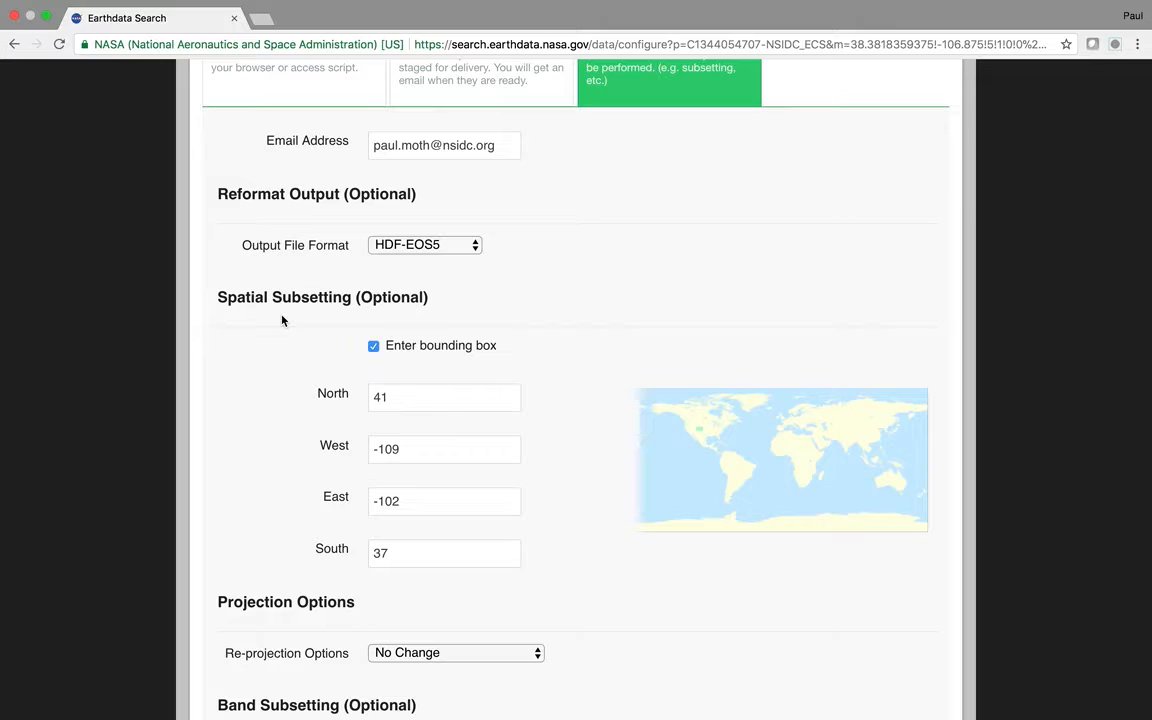
click(374, 346)
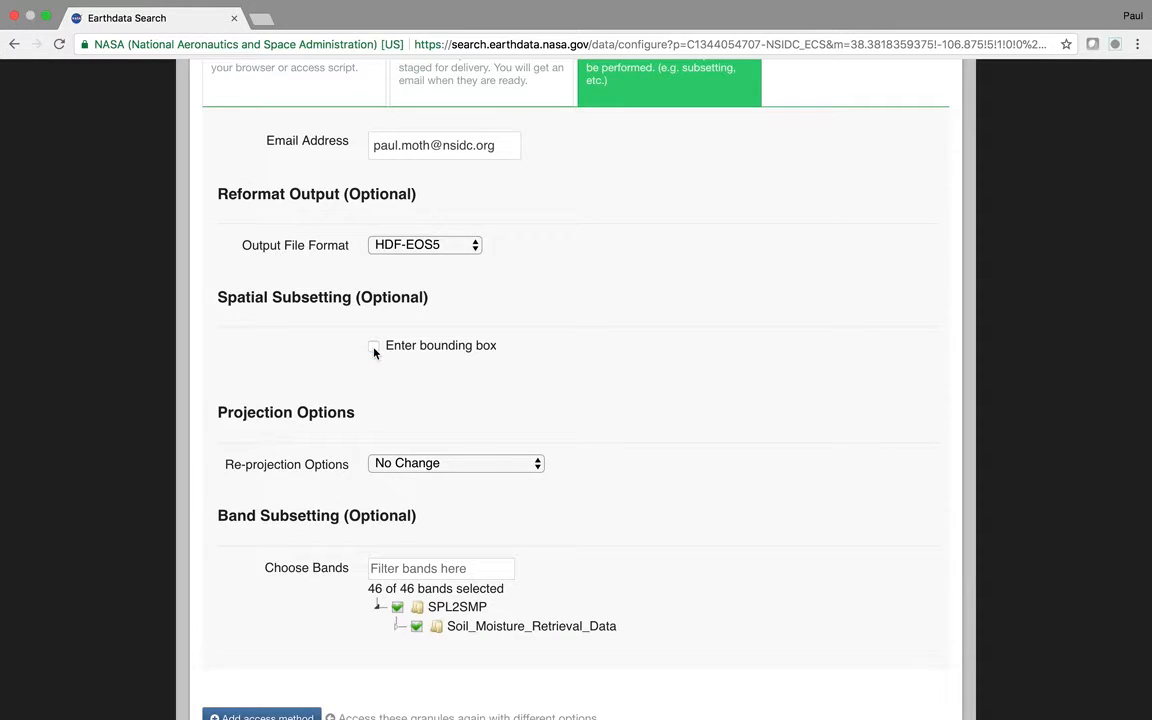
click(374, 346)
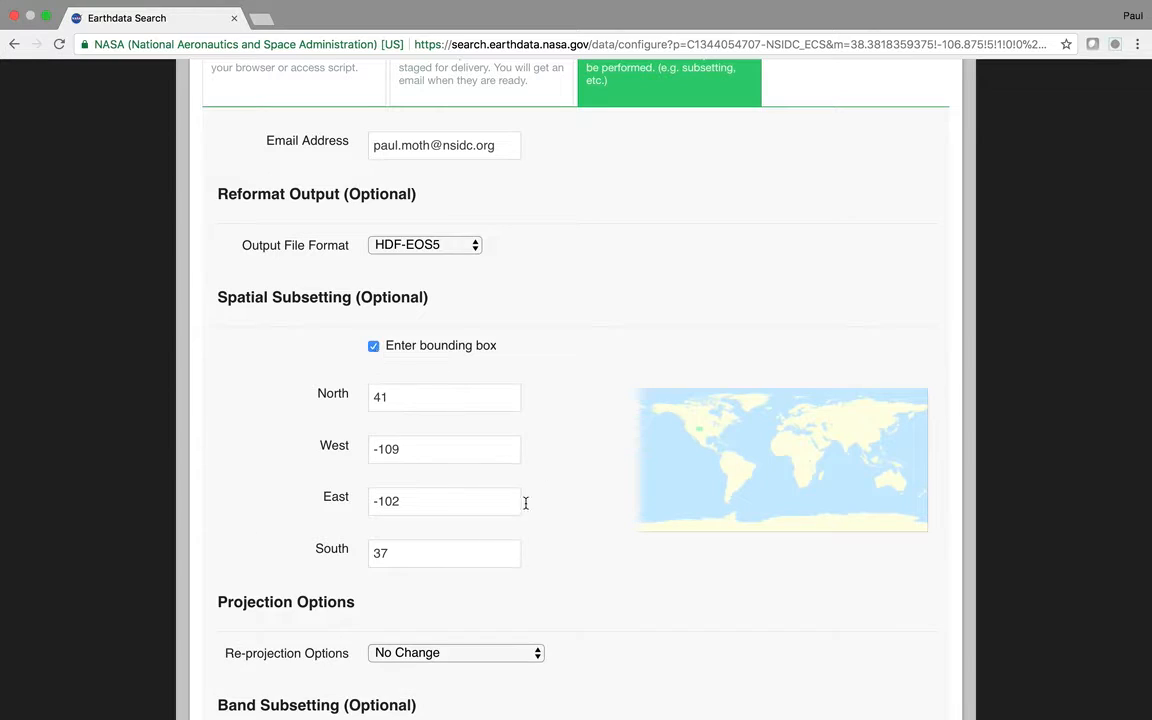
Expand Soil_Moisture_Retrieval_Data under the SPL2SMP band subsetting options and look through its available bands.
scroll(560, 576, down, 1)
scroll(559, 575, down, 3)
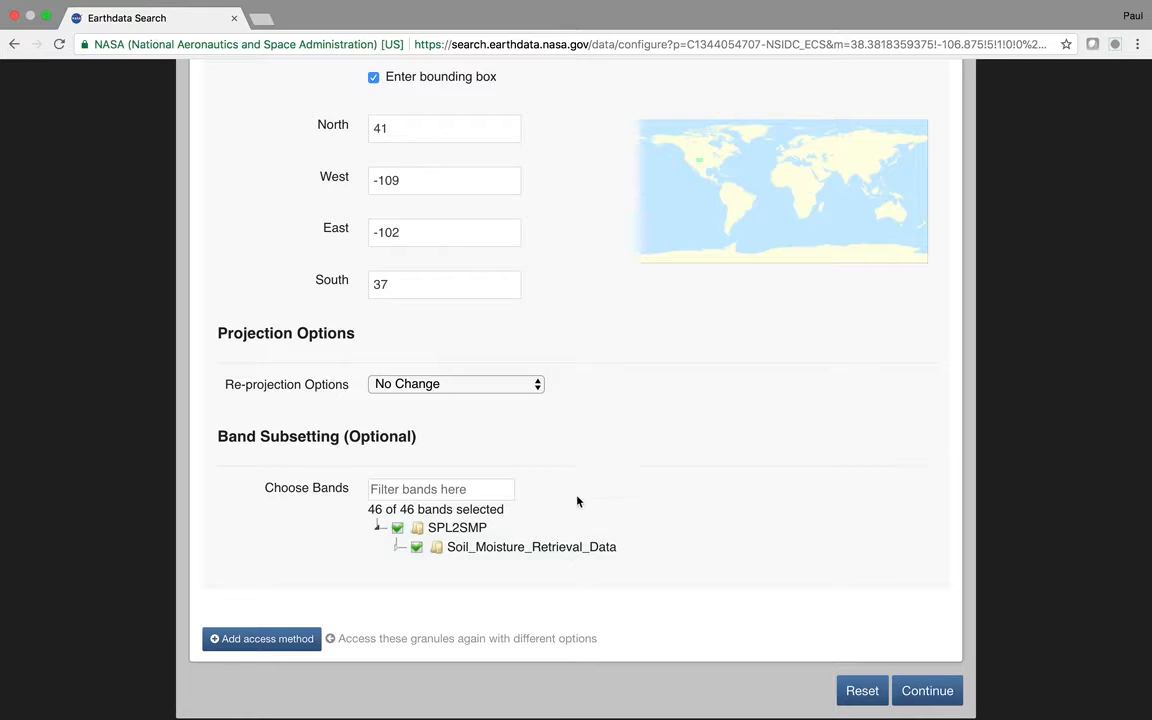
scroll(566, 465, down, 1)
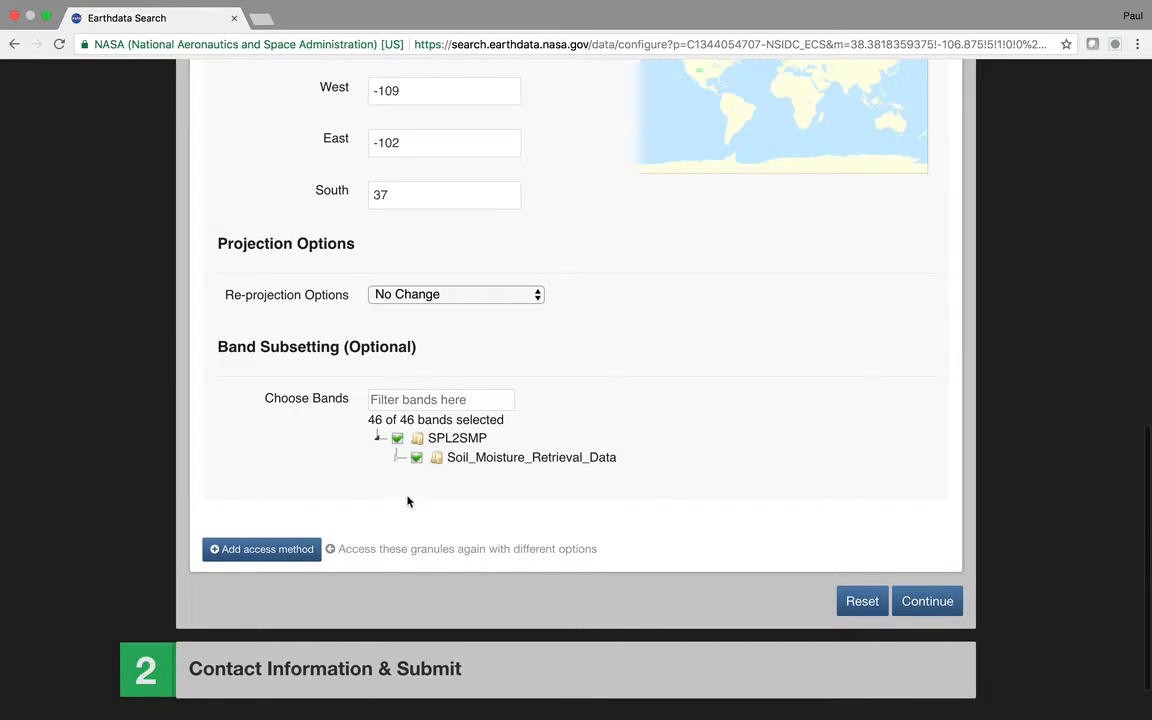
click(379, 443)
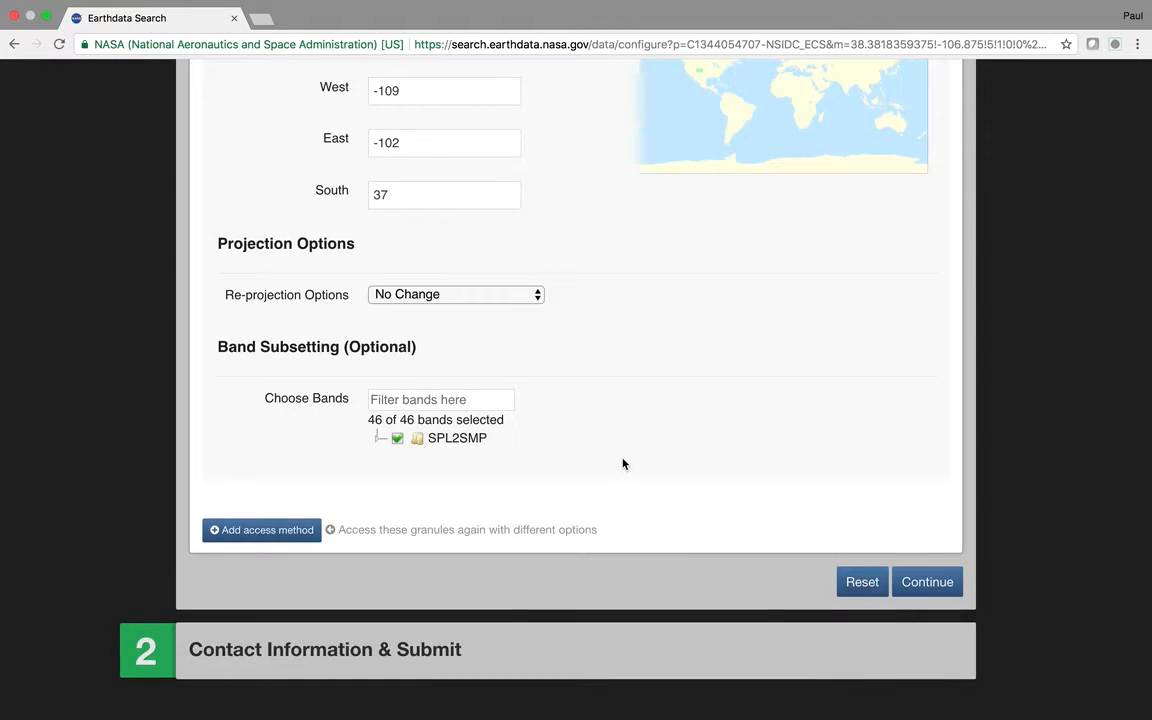
click(380, 441)
click(398, 451)
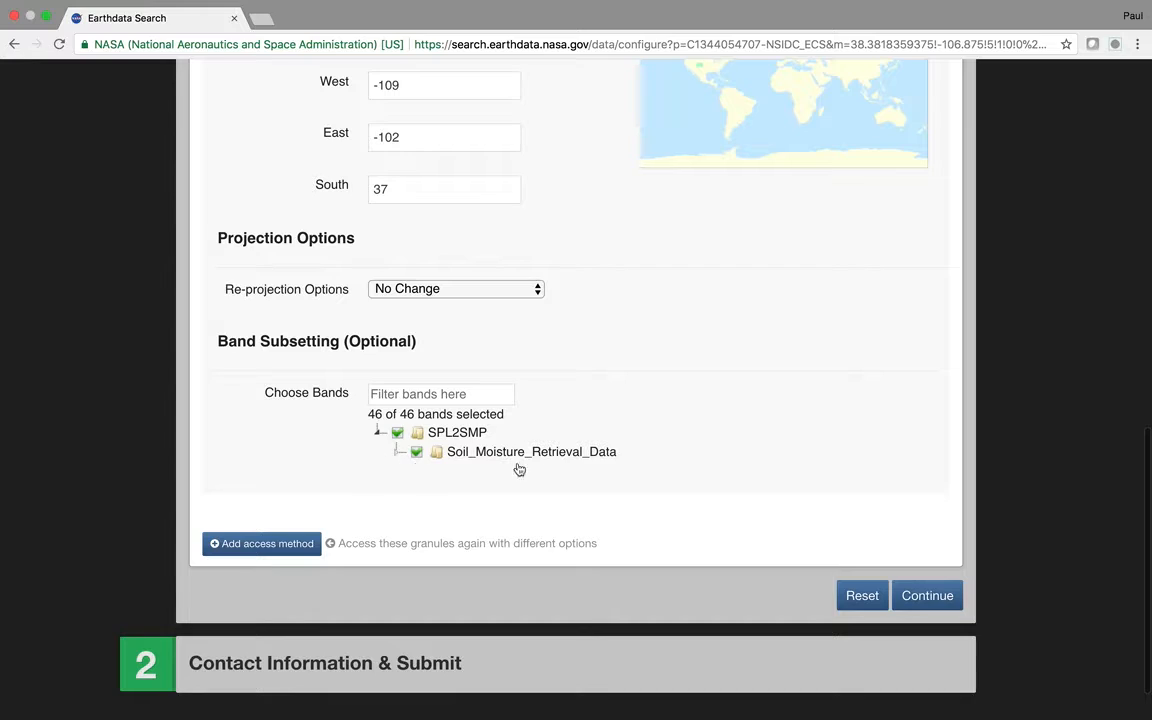
scroll(478, 404, down, 2)
scroll(345, 442, down, 3)
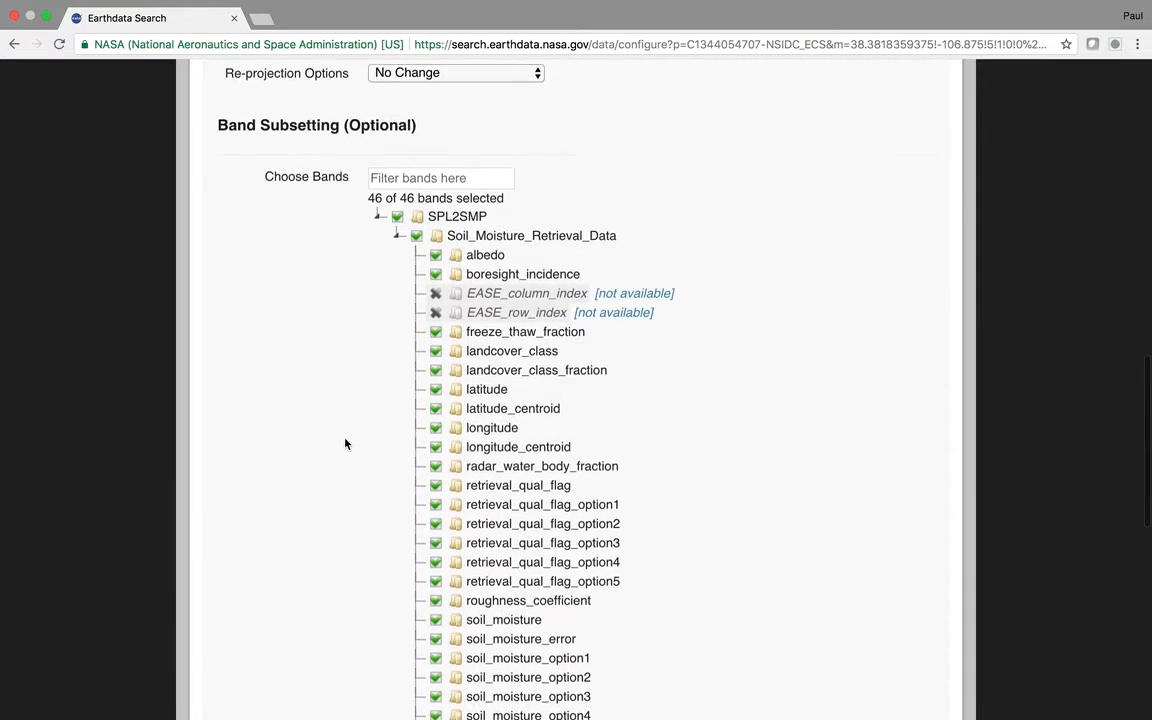
scroll(345, 443, down, 3)
scroll(345, 443, up, 3)
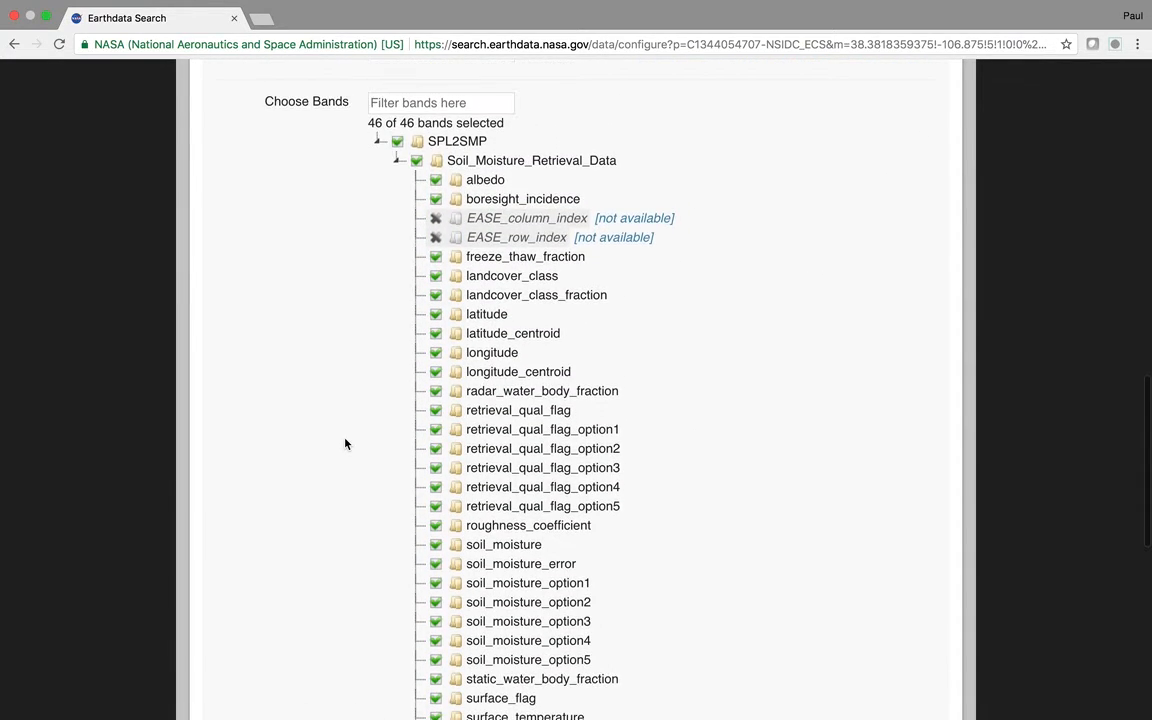
Deselect all SPL2SMP bands and include only landcover_class and soil_moisture in the subset.
click(397, 139)
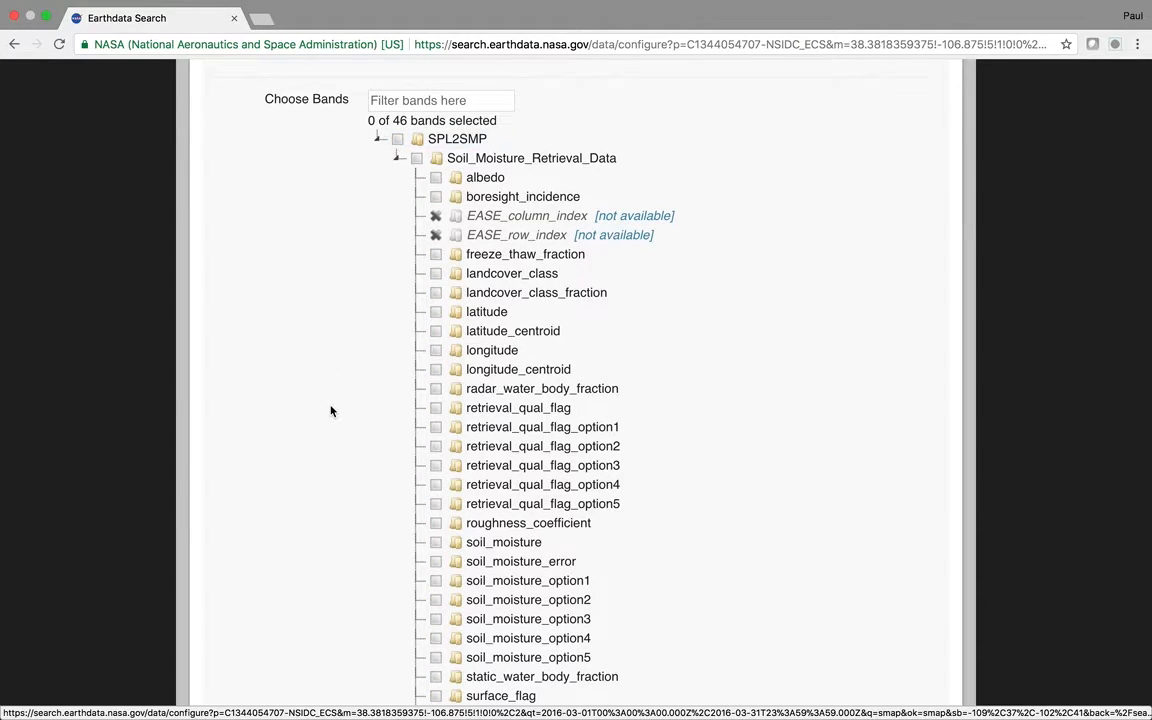
scroll(380, 415, down, 1)
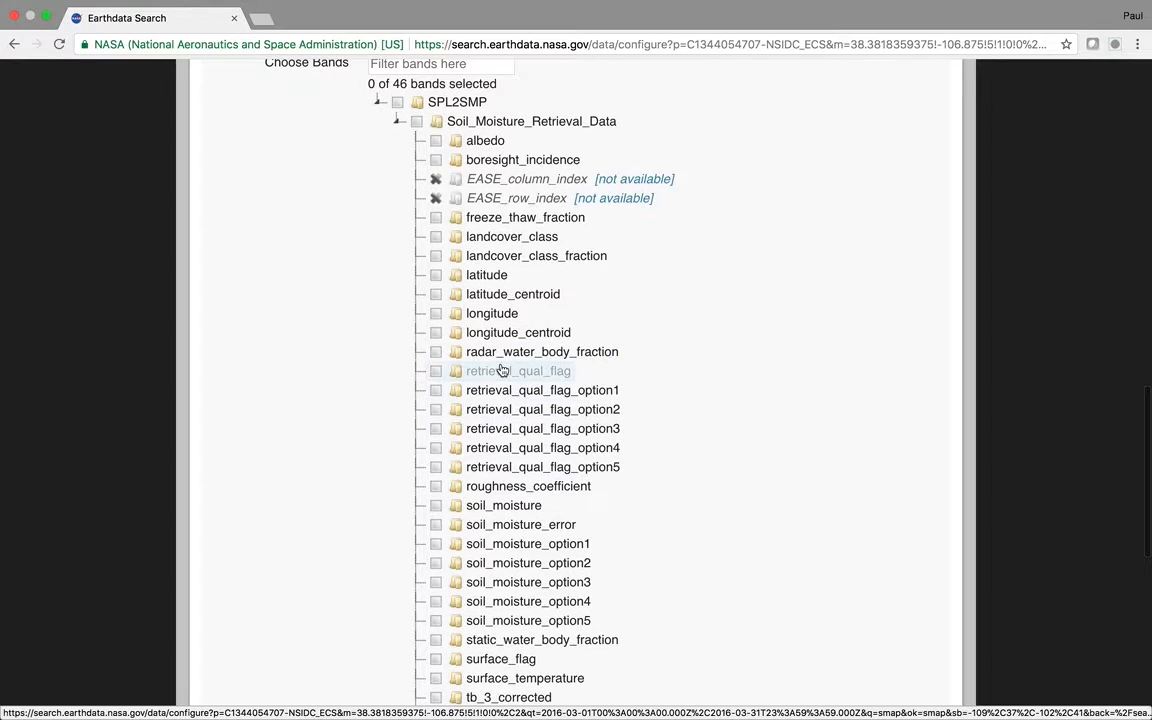
click(437, 238)
scroll(505, 500, down, 2)
click(437, 450)
scroll(610, 517, down, 3)
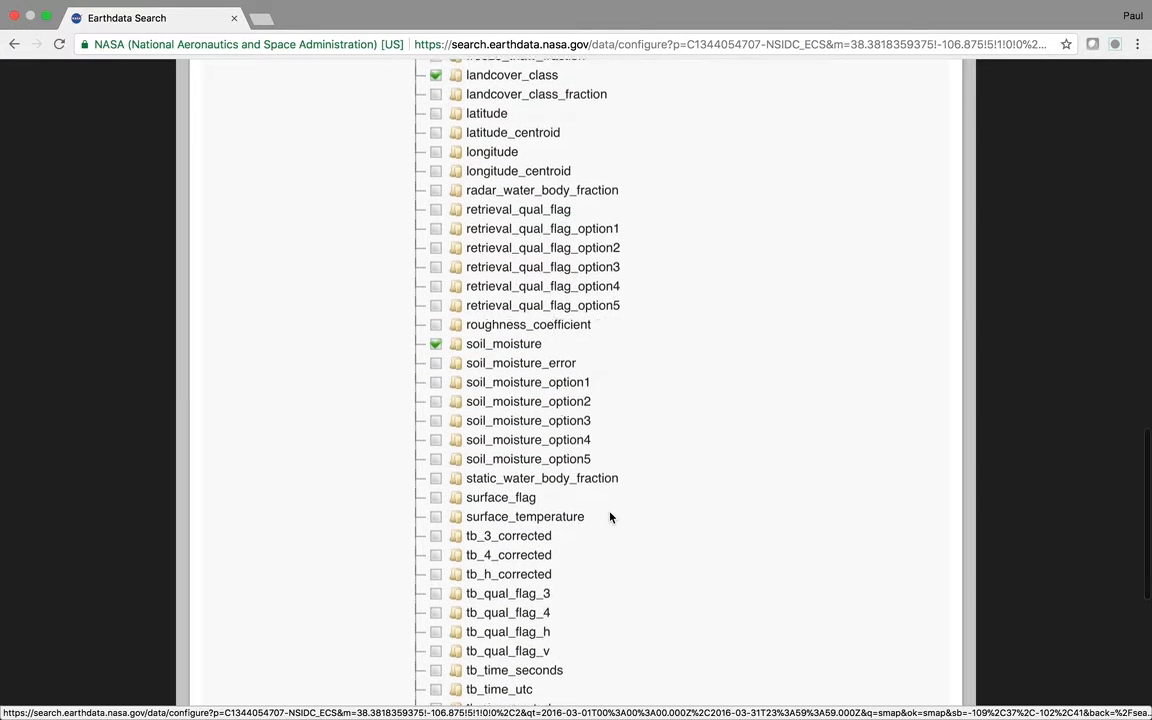
scroll(610, 517, down, 4)
scroll(610, 517, up, 10)
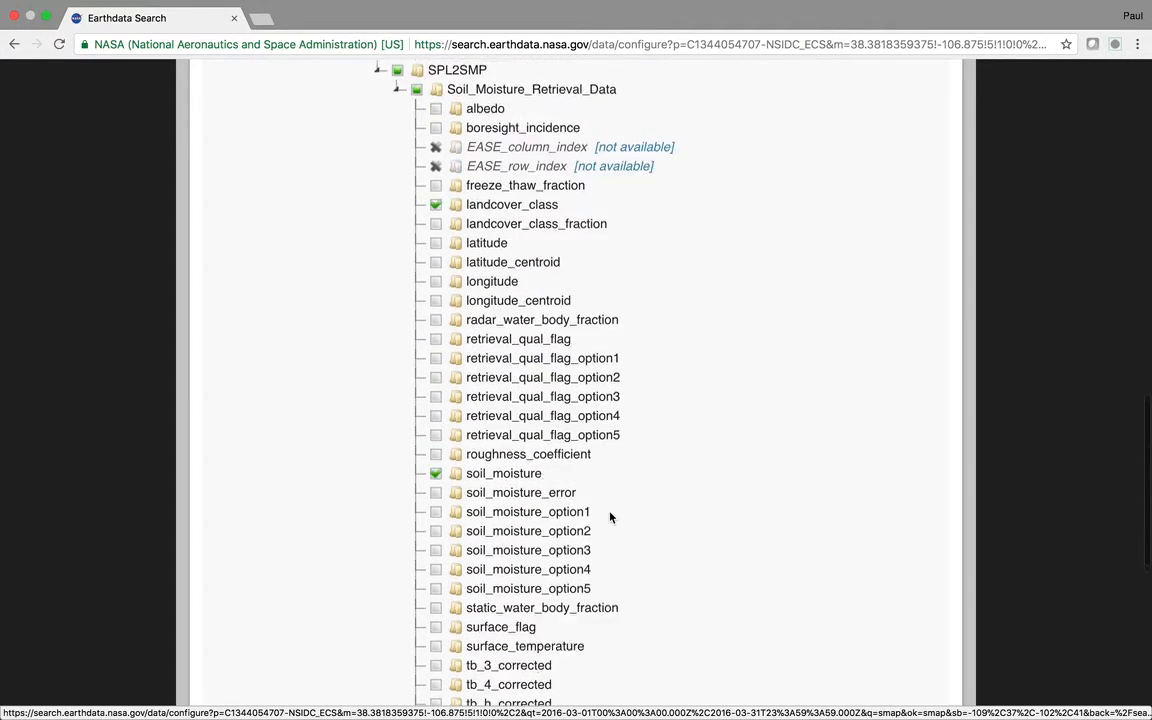
Submit the customized data order after checking its e-mail address, and close the browser window.
scroll(610, 517, up, 8)
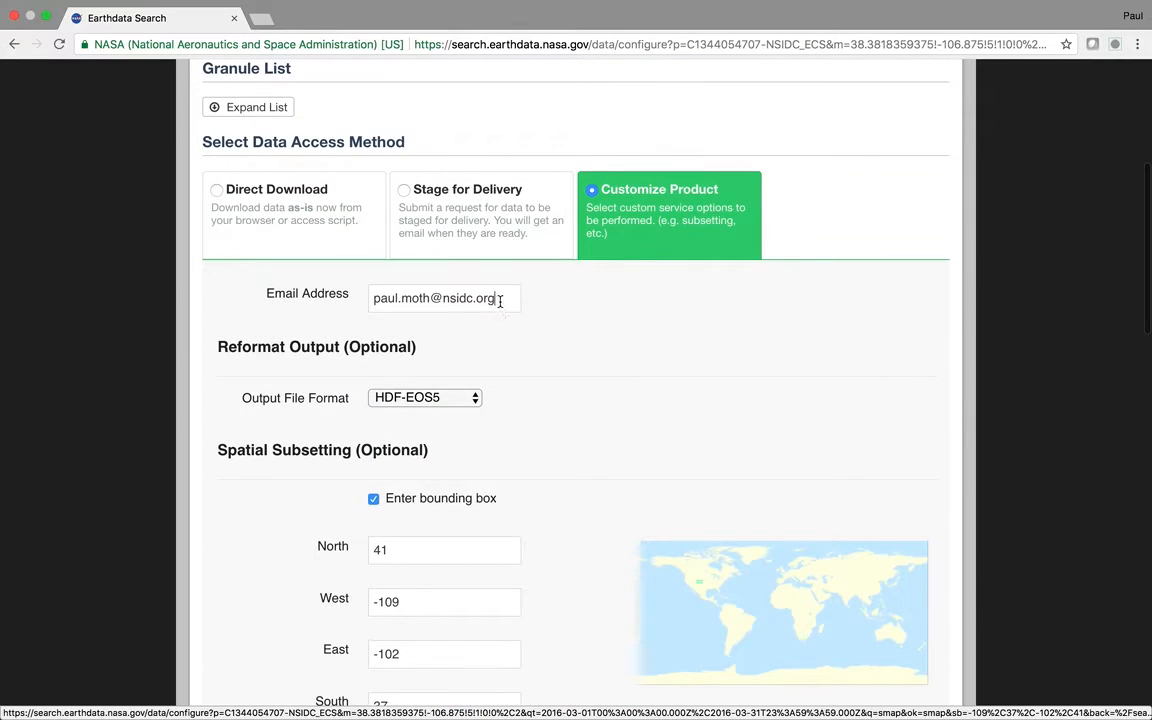
drag(502, 298, 372, 298)
scroll(585, 536, down, 12)
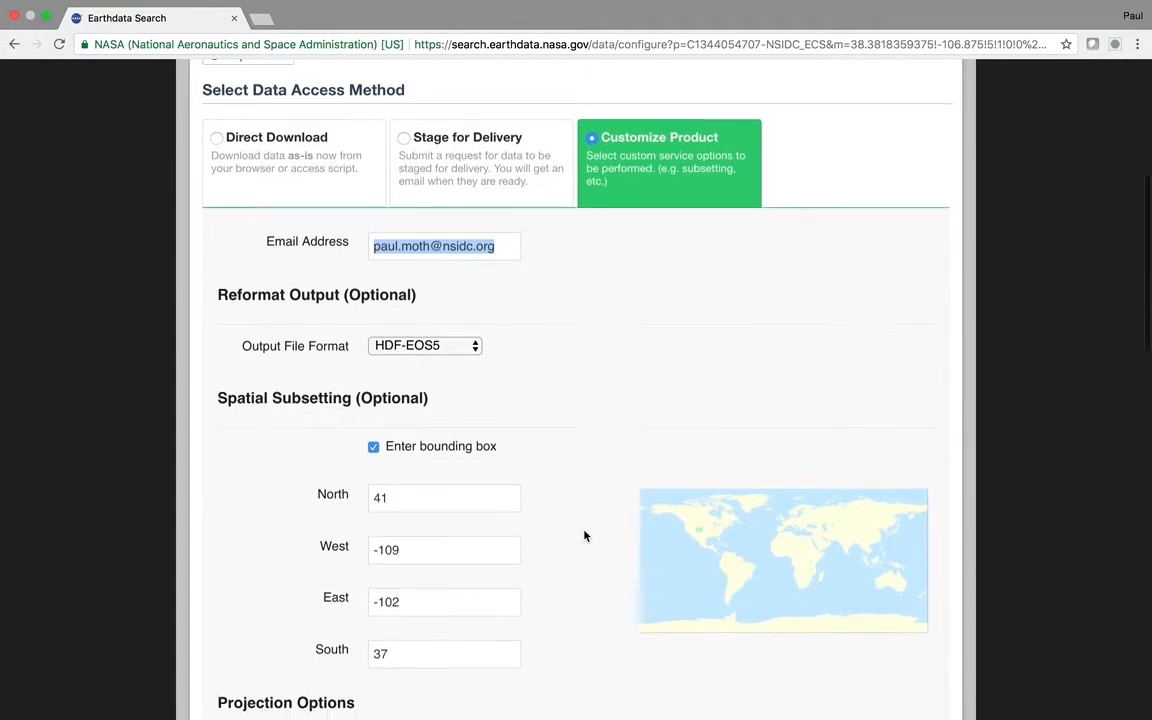
scroll(585, 536, down, 16)
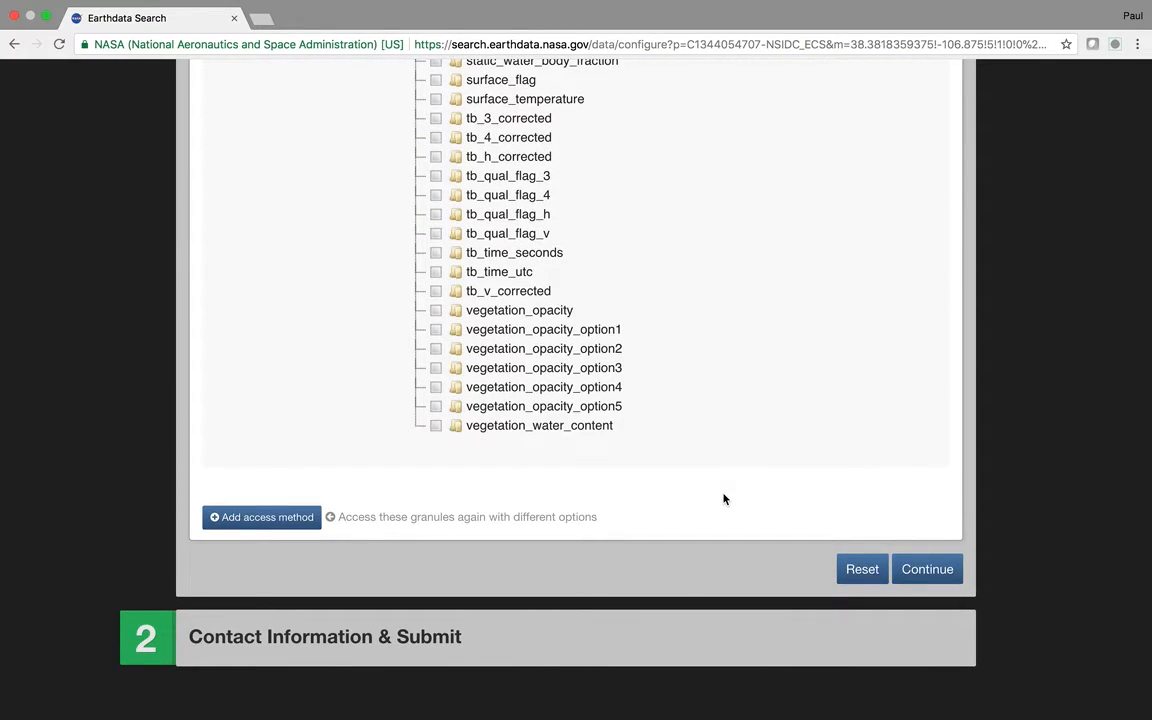
click(929, 572)
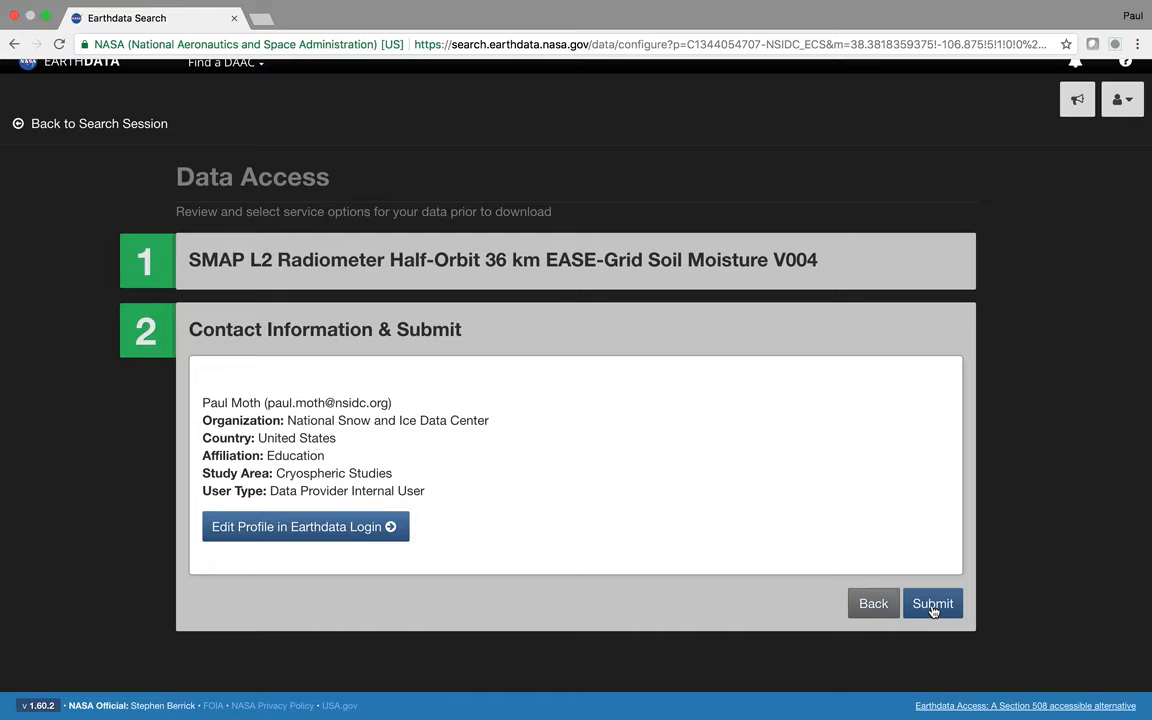
click(932, 607)
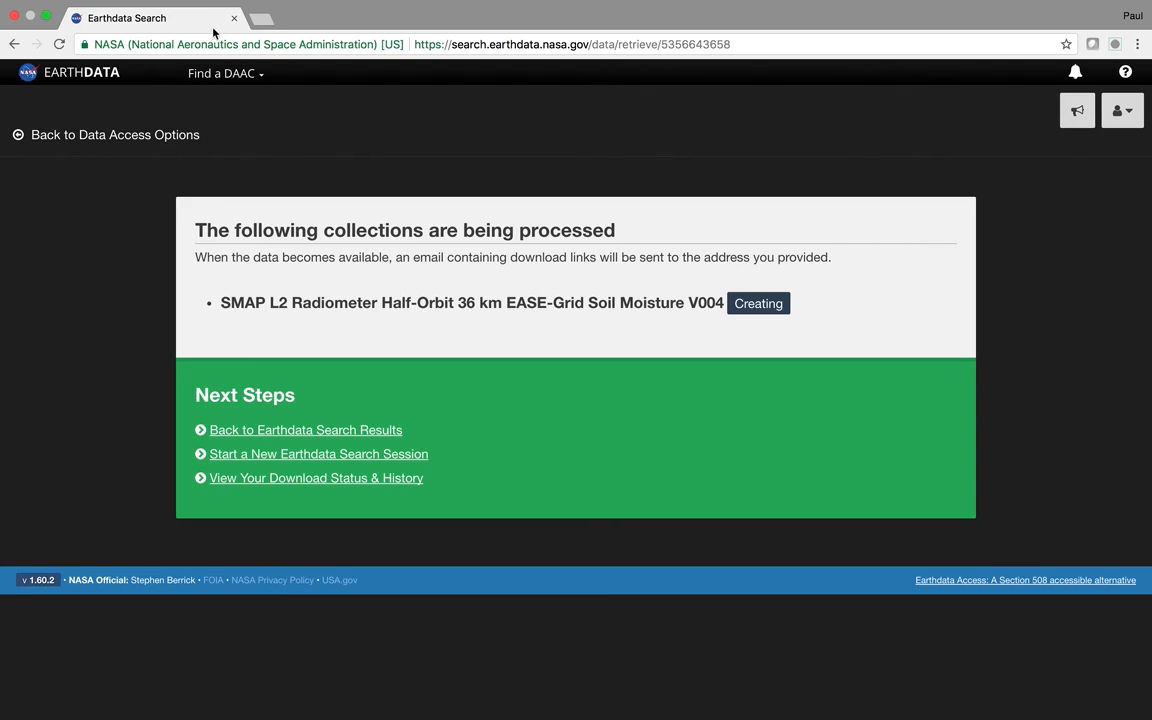
click(14, 16)
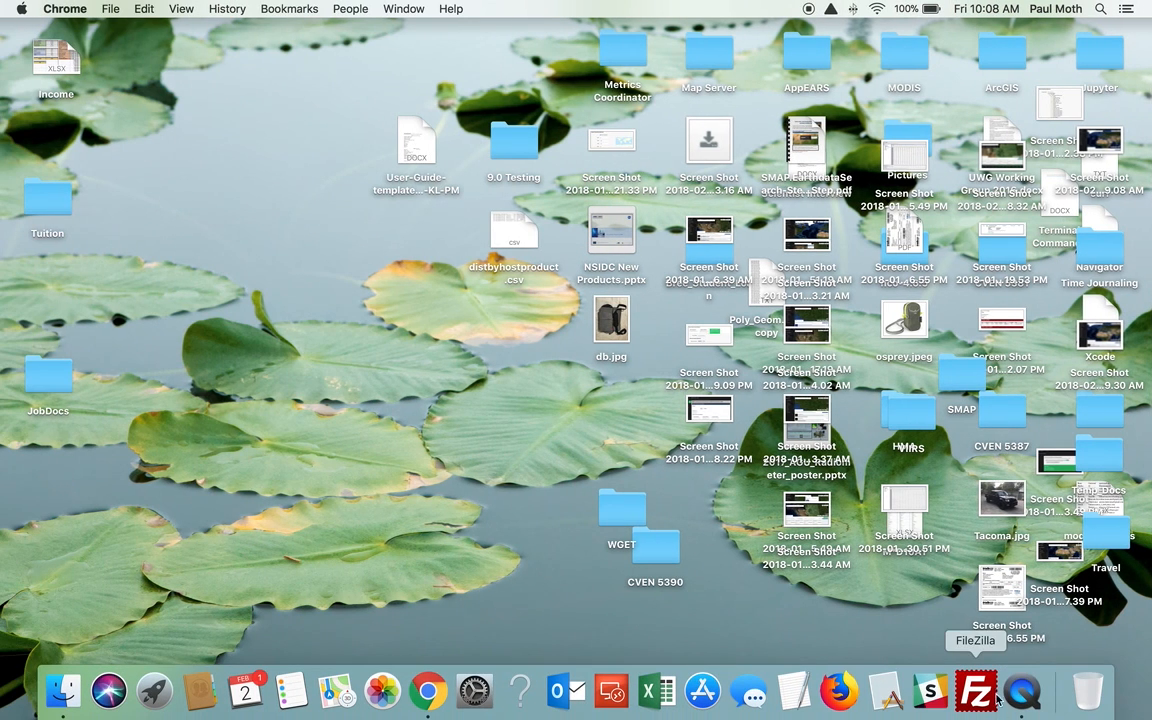